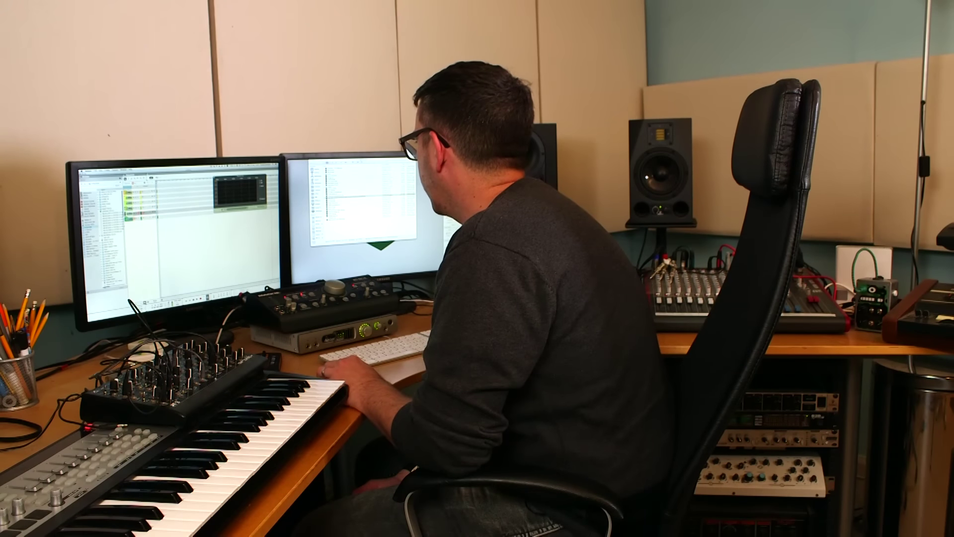
# Step: Load classic.rx2 into a new Dr.OctoRex player, start it and raise its volume to 94
pyautogui.press('F6')
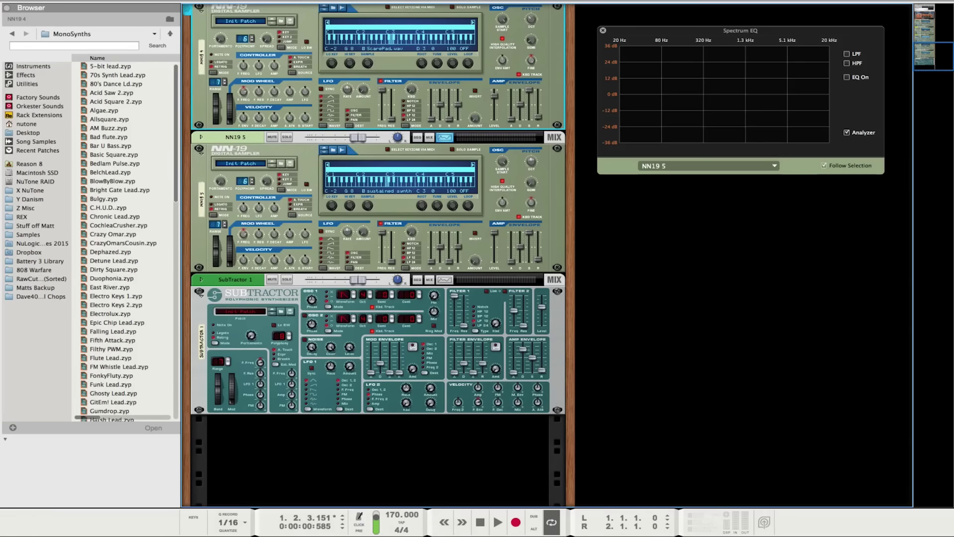
pyautogui.moveTo(952, 455); pyautogui.dragTo(401, 455)
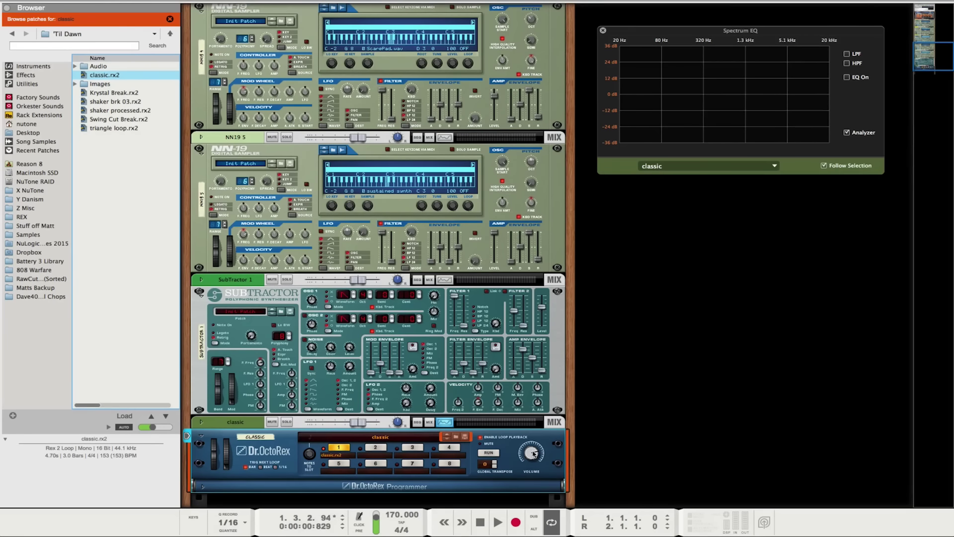
pyautogui.moveTo(534, 453); pyautogui.dragTo(531, 467)
pyautogui.click(489, 452)
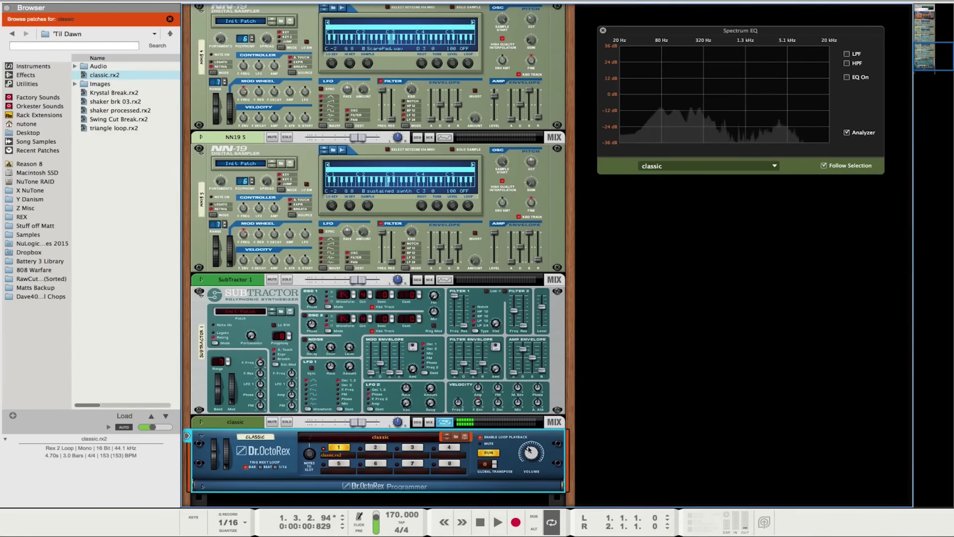
pyautogui.moveTo(528, 446); pyautogui.dragTo(526, 444)
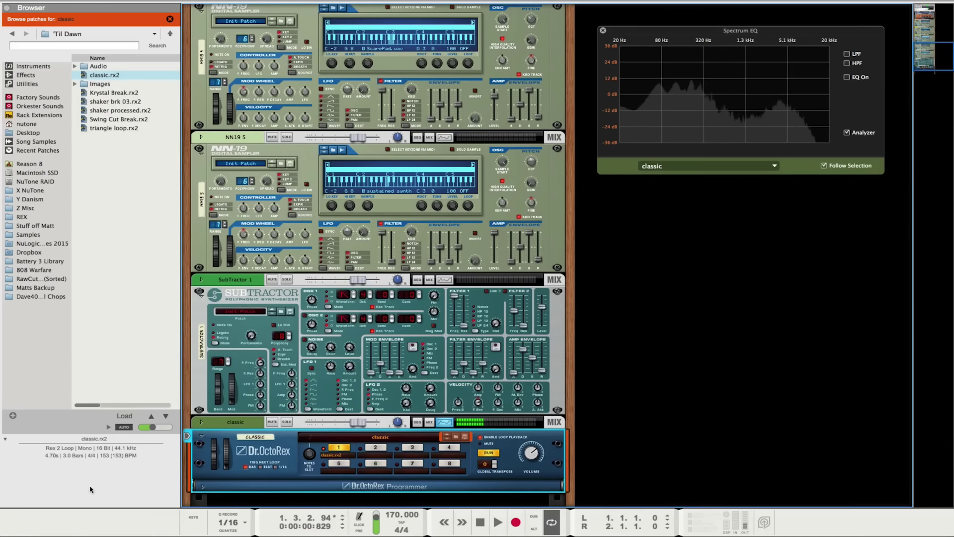
pyautogui.scroll(-3, 224, 466)
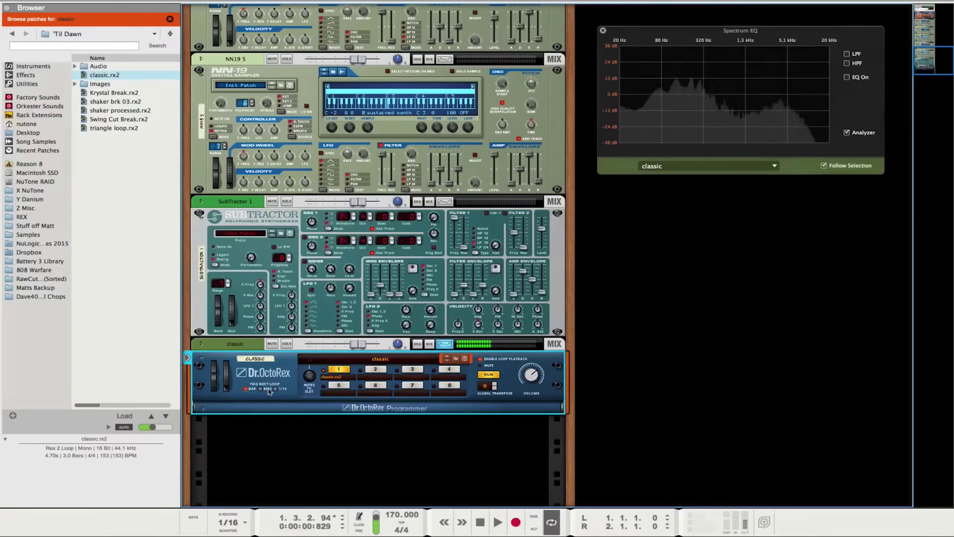
# Step: Copy the loop's slices to its sequencer track and open the classic clip for editing
pyautogui.rightClick(269, 392)
pyautogui.rightClick(254, 402)
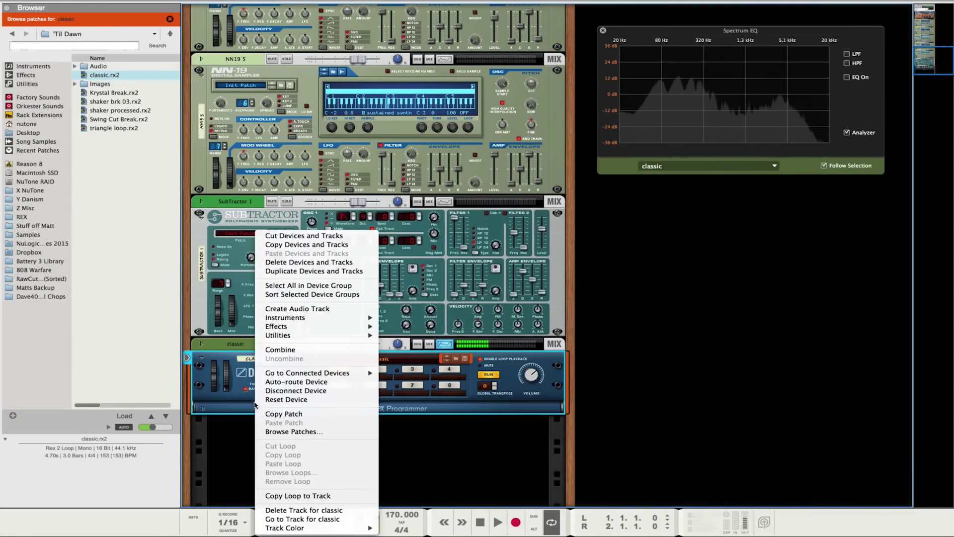
pyautogui.click(312, 496)
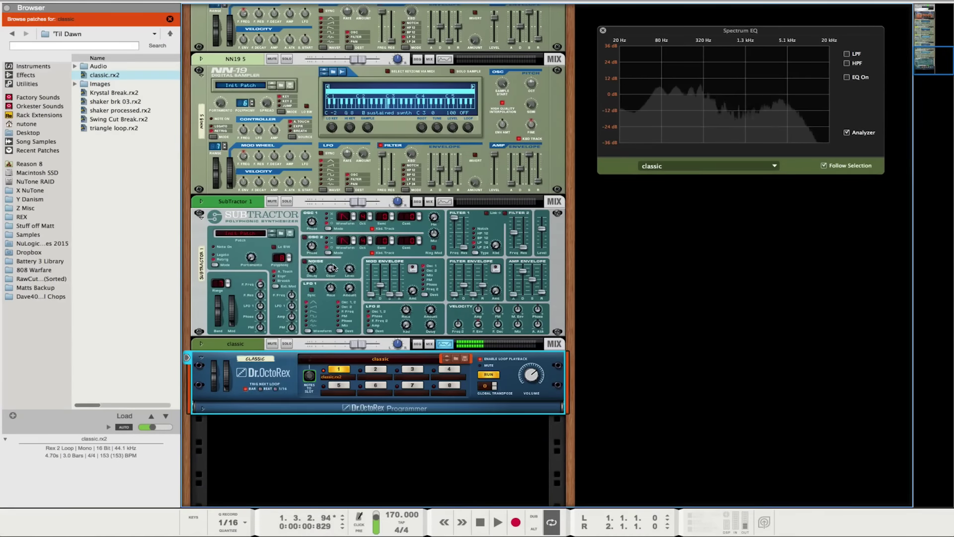
pyautogui.press('F7')
pyautogui.press('F6')
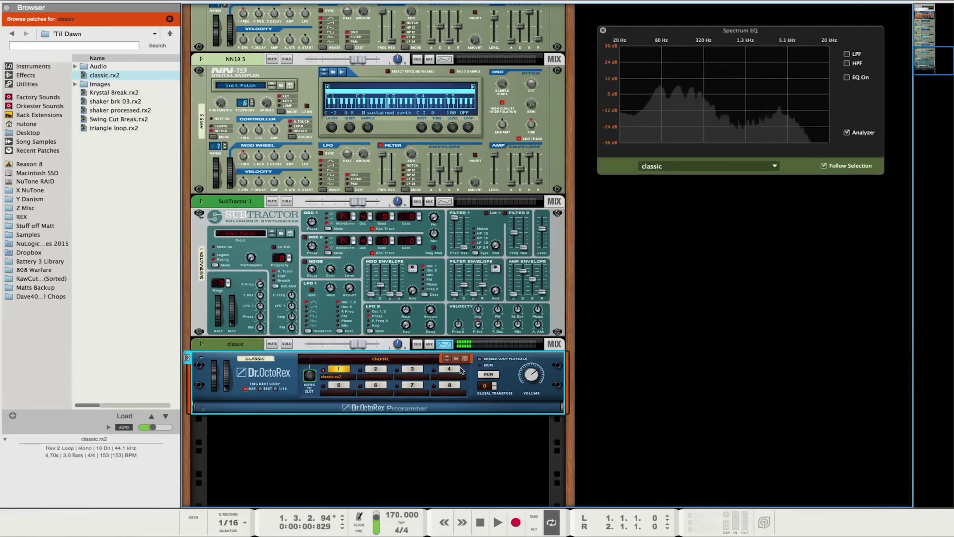
pyautogui.press('F7')
pyautogui.doubleClick(332, 194)
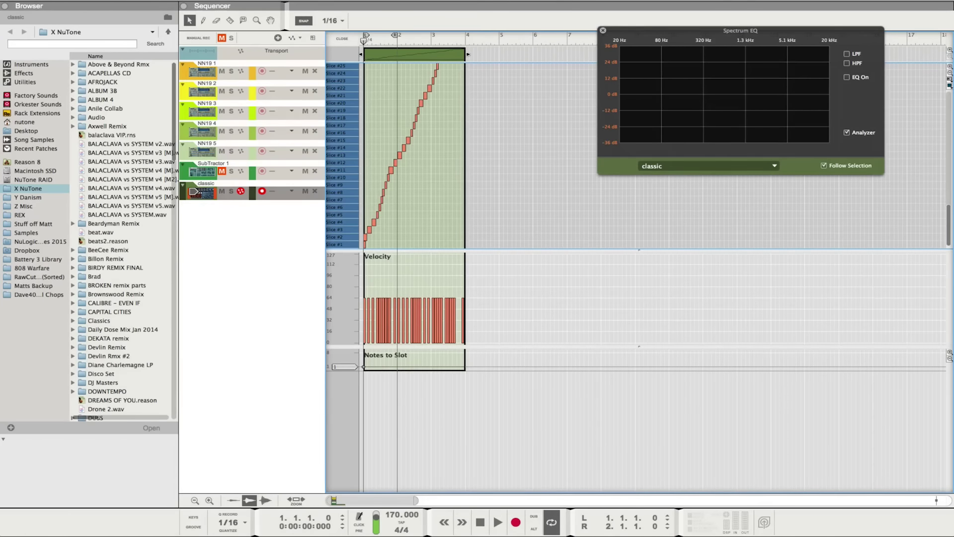
# Step: Quantize all the classic clip's notes, trim it to one bar and repeat it across bars 2–4
pyautogui.hotkey('ctrl', 'a')
pyautogui.hotkey('ctrl', 'k')
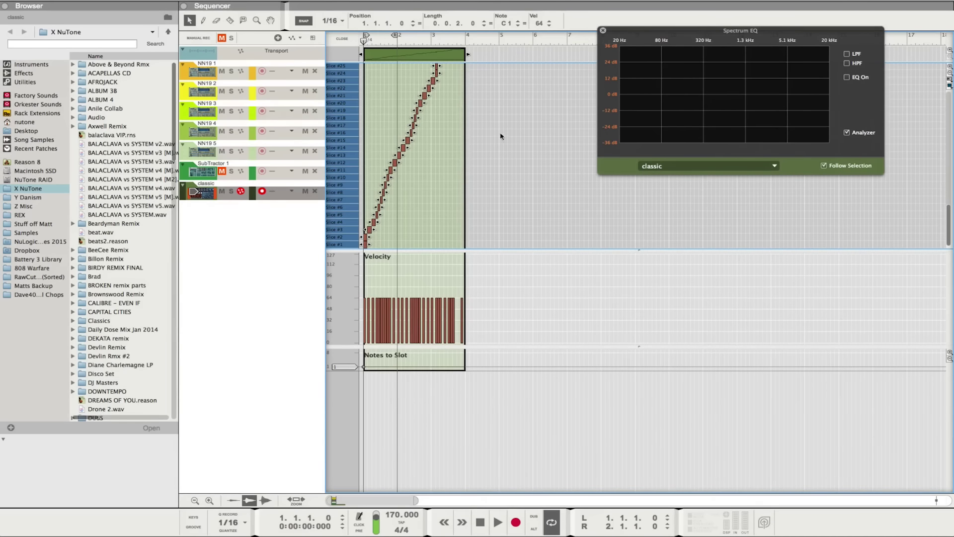
pyautogui.moveTo(467, 54); pyautogui.dragTo(398, 54)
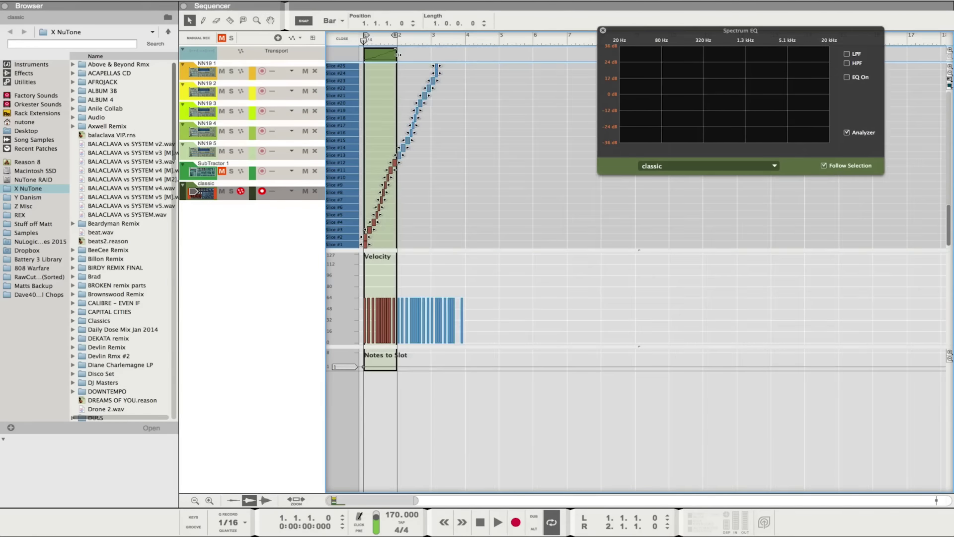
pyautogui.hotkey('ctrl', 'd')
pyautogui.hotkey('ctrl', 'd')
pyautogui.hotkey('ctrl', 'd')
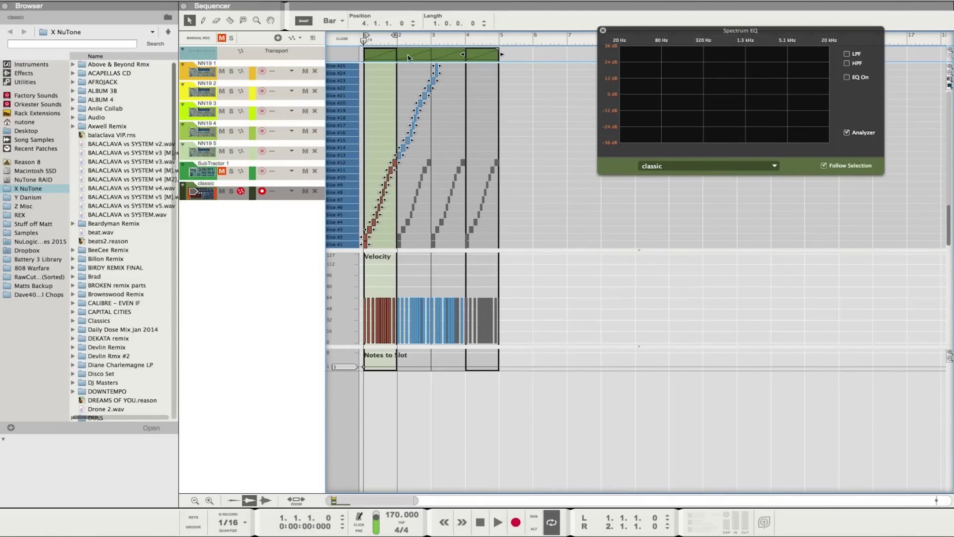
# Step: Play the loop, leave clip editing and flip the rack before returning to the sequencer
pyautogui.press('space')
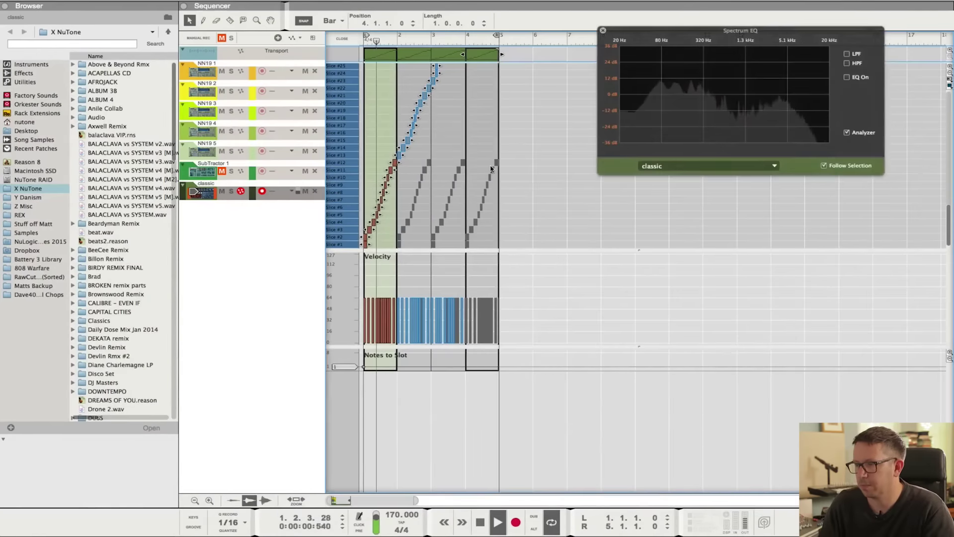
pyautogui.press('super+e')
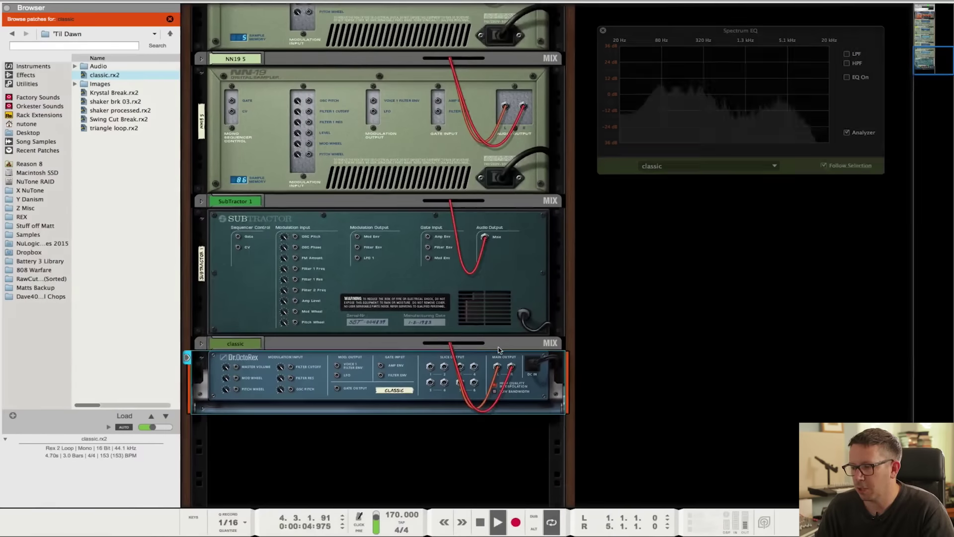
pyautogui.press('Tab')
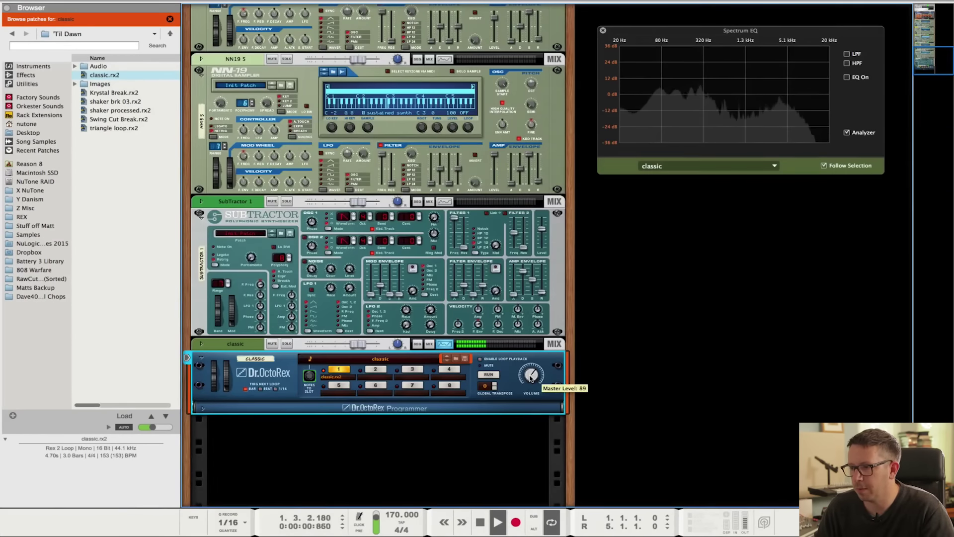
pyautogui.press('F7')
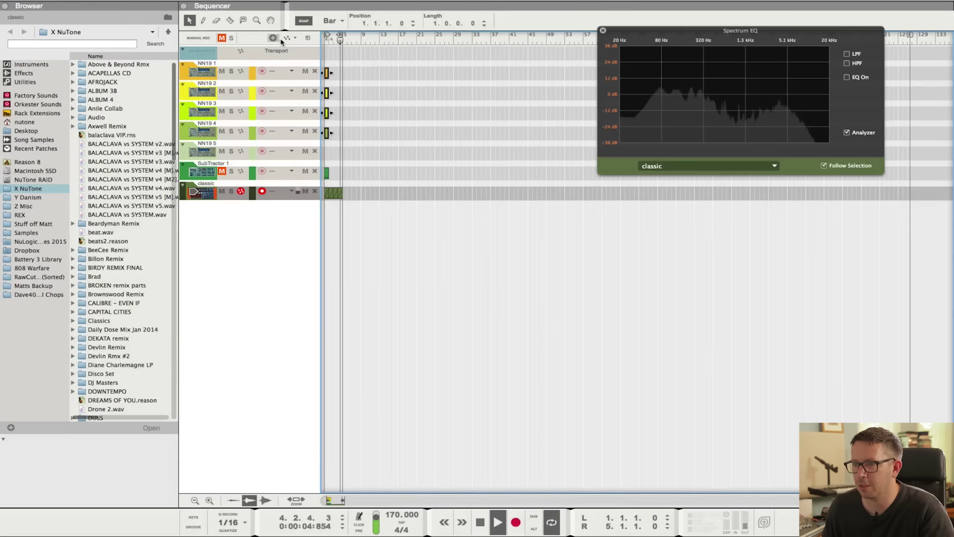
# Step: Arm the NN19 1 track and record a four-bar part on it from the keyboard
pyautogui.click(209, 70)
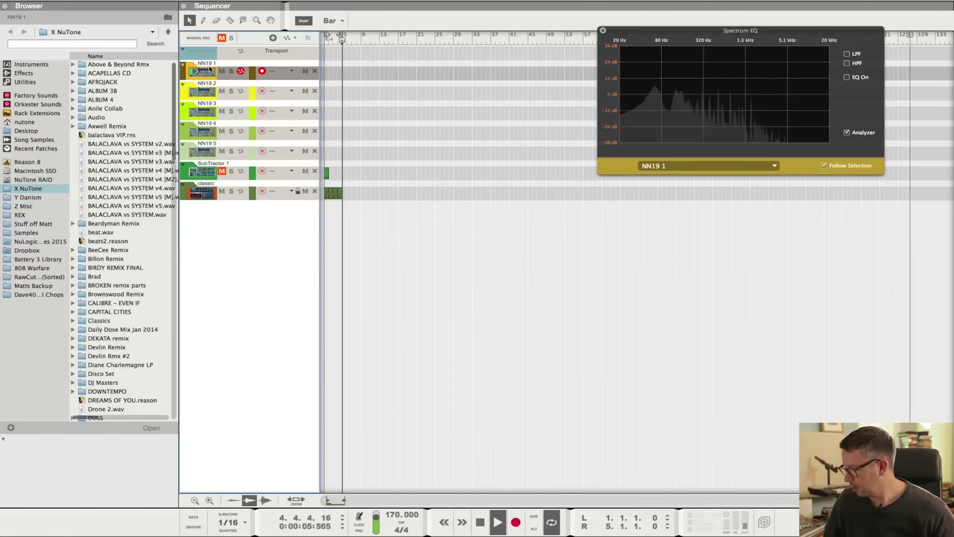
pyautogui.press('space')
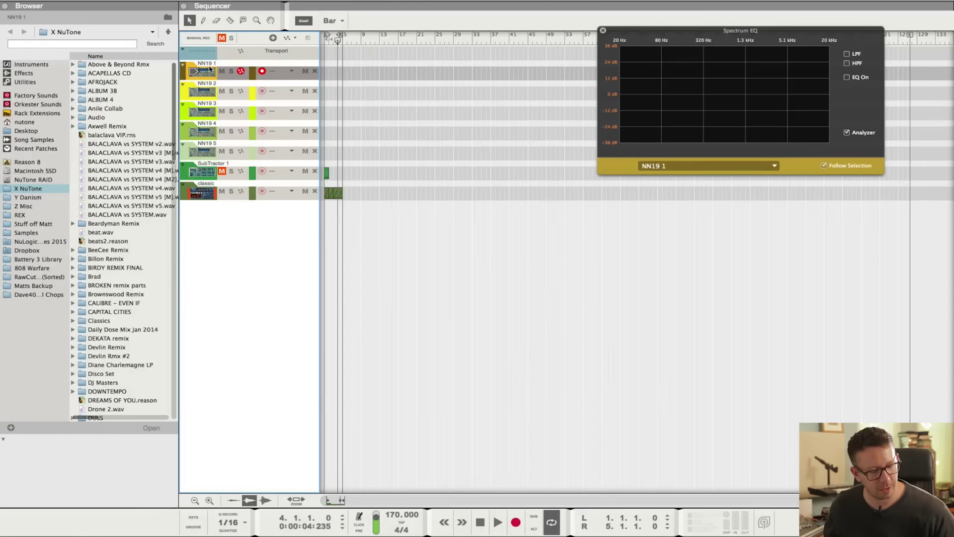
pyautogui.press('super+Return')
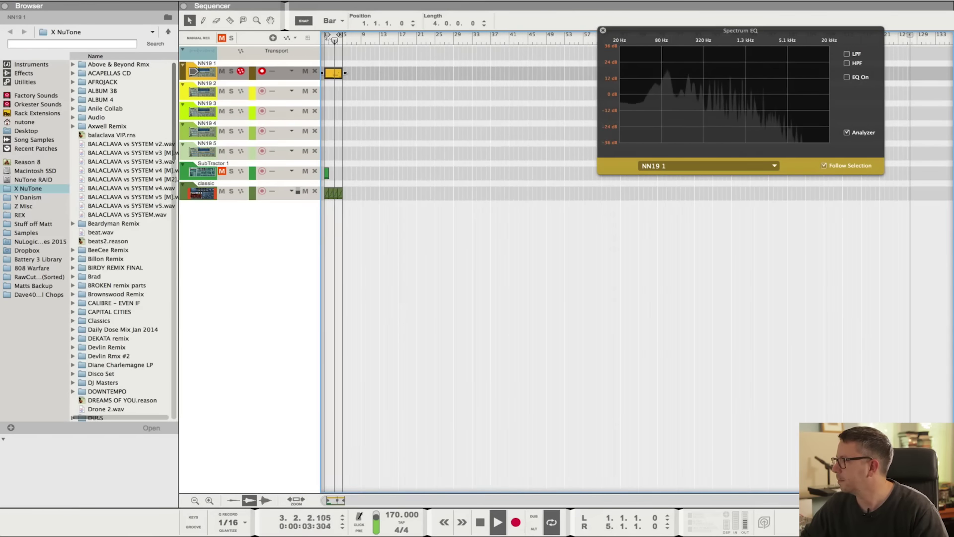
pyautogui.click(330, 160)
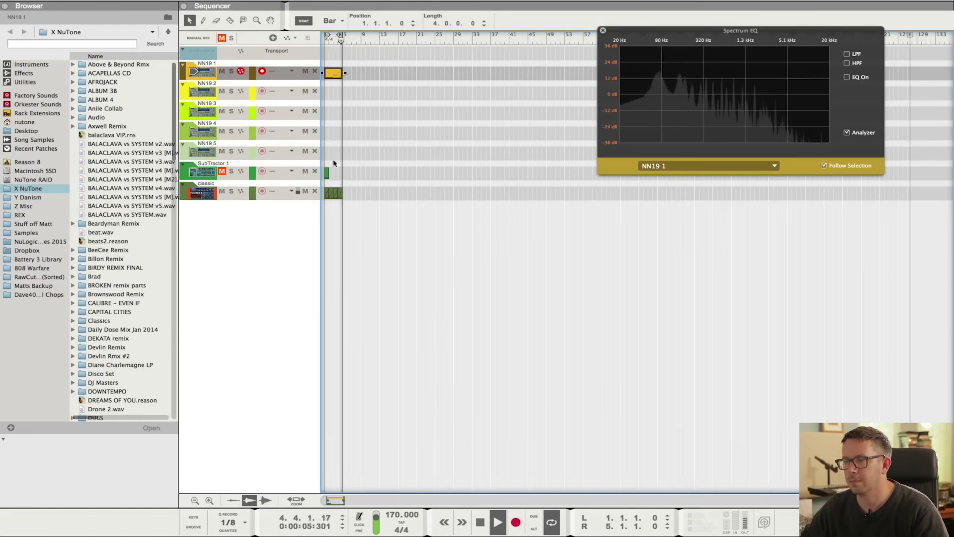
pyautogui.press('space')
# Step: Review the NN19 1 clip's notes, then solo NN19 1 and start playback
pyautogui.doubleClick(335, 74)
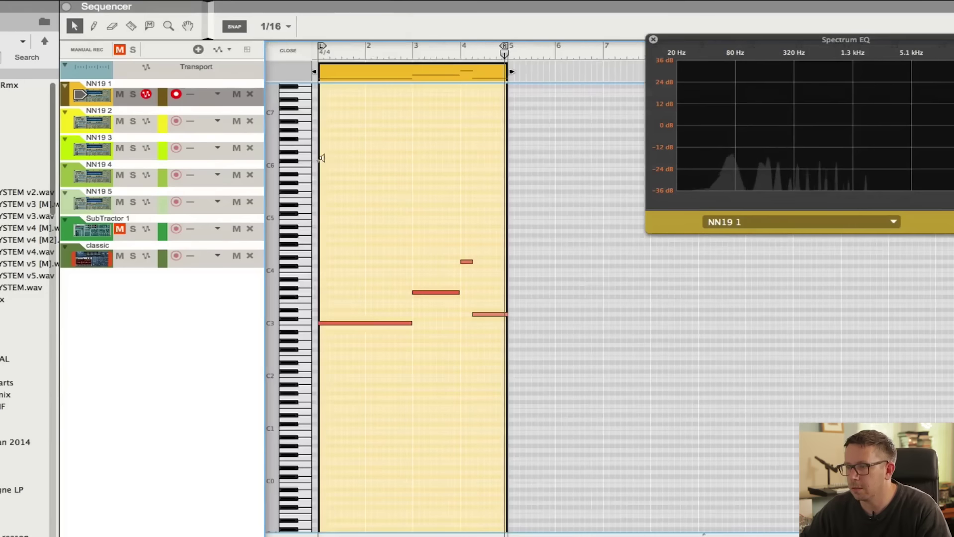
pyautogui.scroll(3, 393, 365)
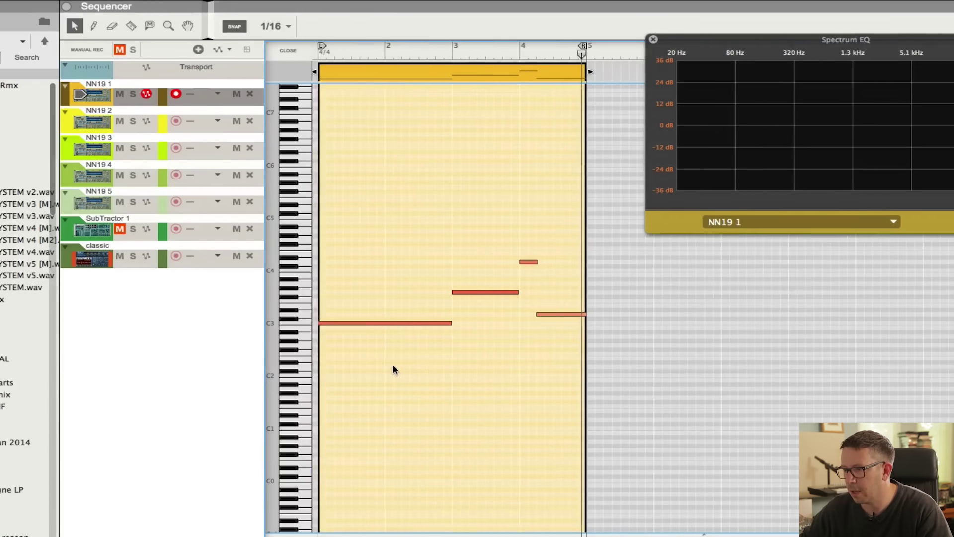
pyautogui.scroll(1, 396, 368)
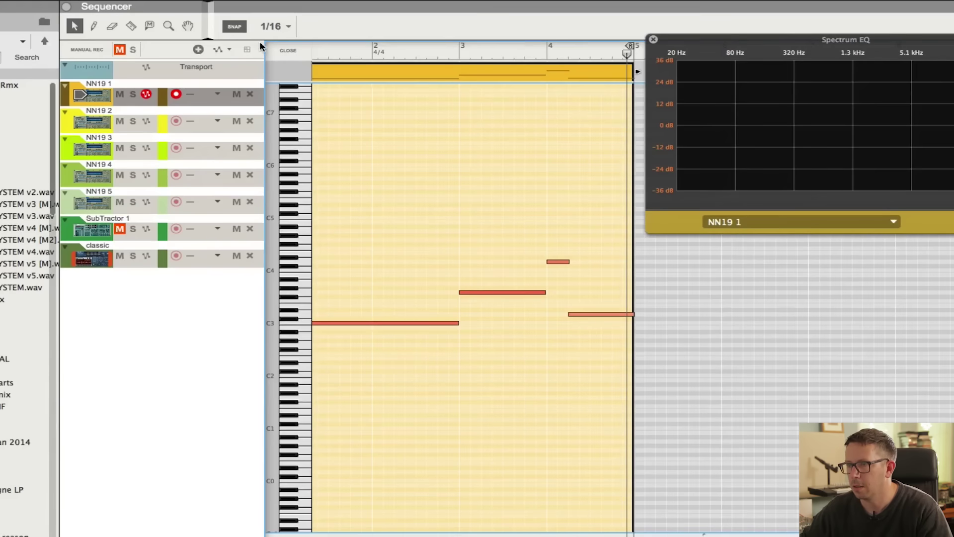
pyautogui.click(277, 50)
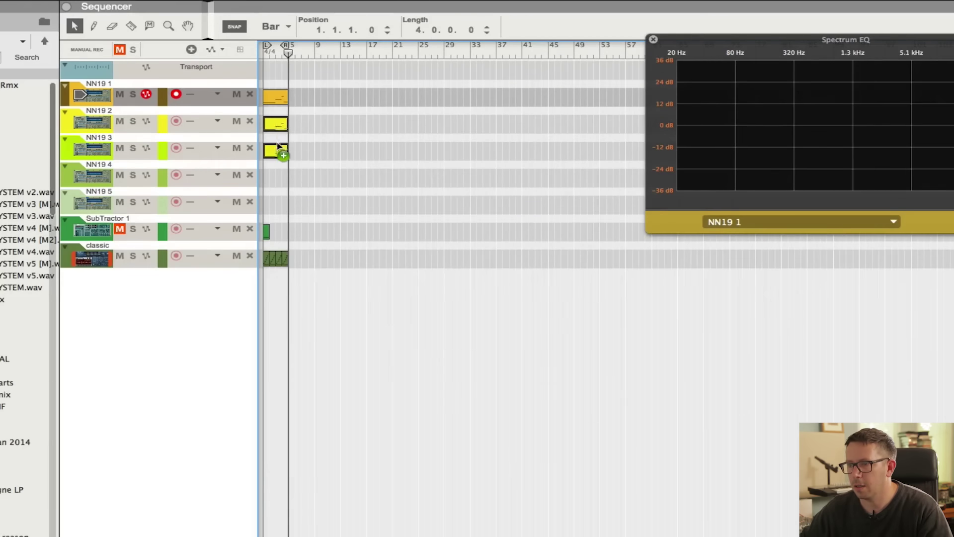
pyautogui.click(133, 94)
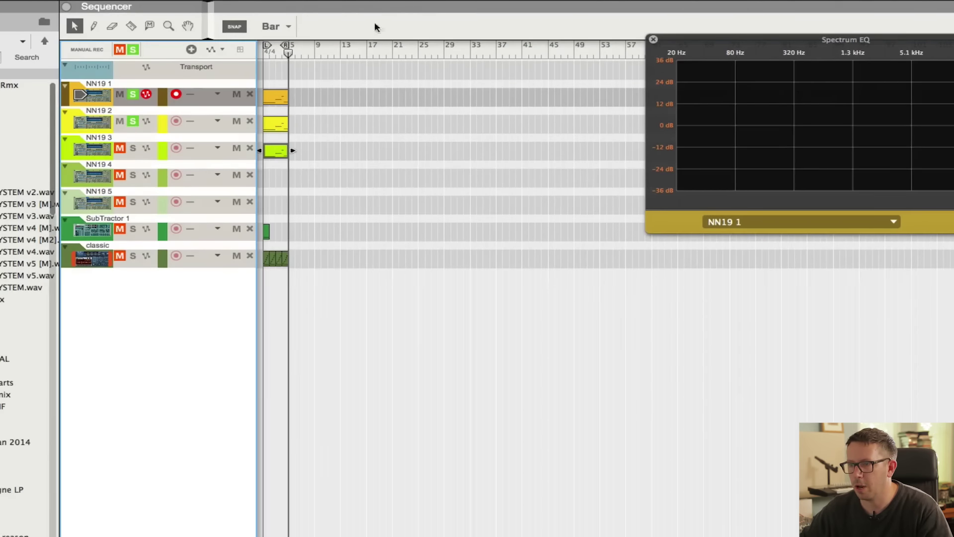
pyautogui.press('space')
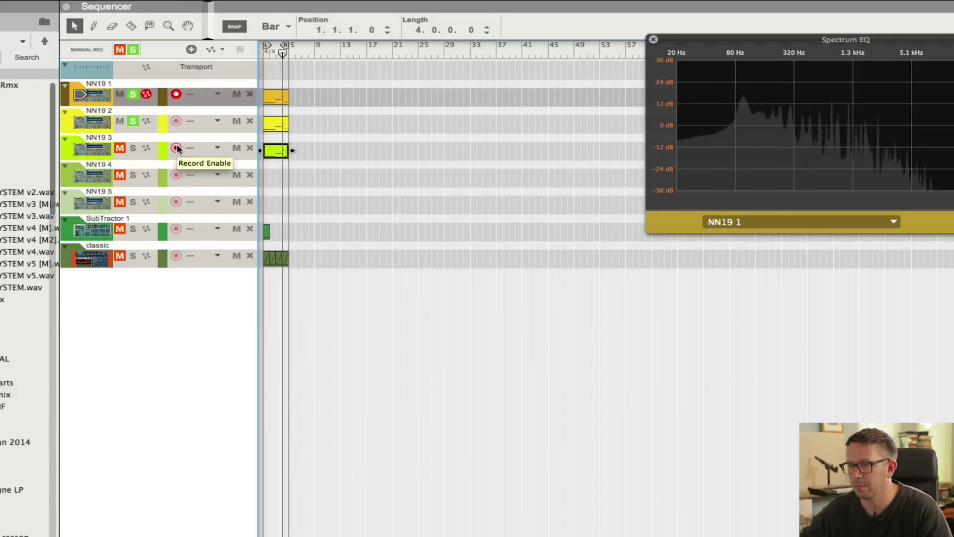
# Step: Copy the NN19 3 clip onto NN19 4, solo NN19 4 and NN19 1 instead of NN19 3, and select NN19 4
pyautogui.click(132, 149)
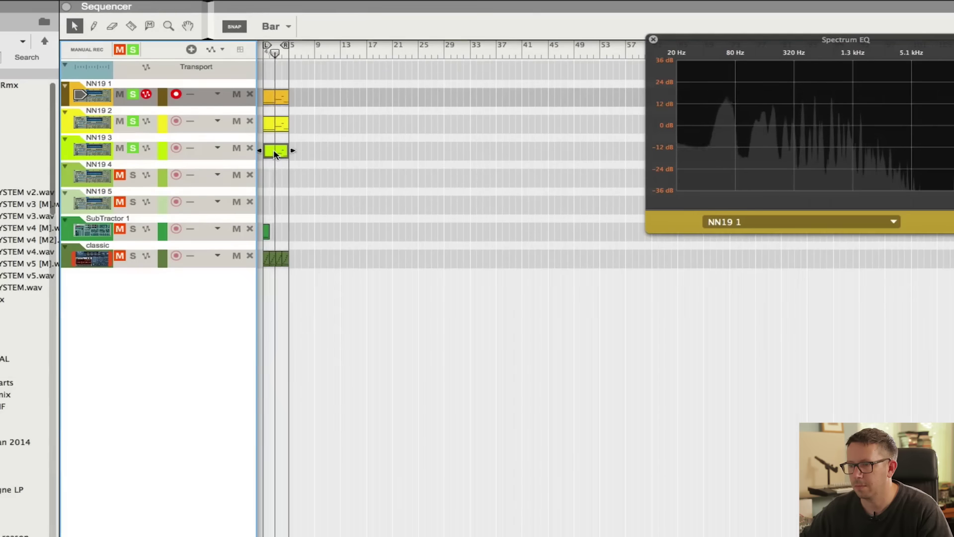
pyautogui.moveTo(276, 154); pyautogui.dragTo(277, 204)
pyautogui.click(133, 175)
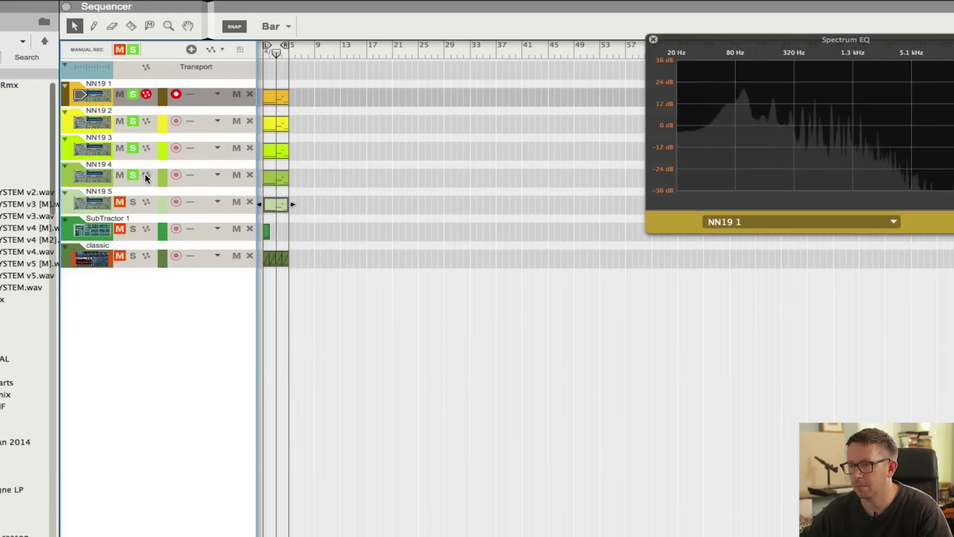
pyautogui.click(133, 148)
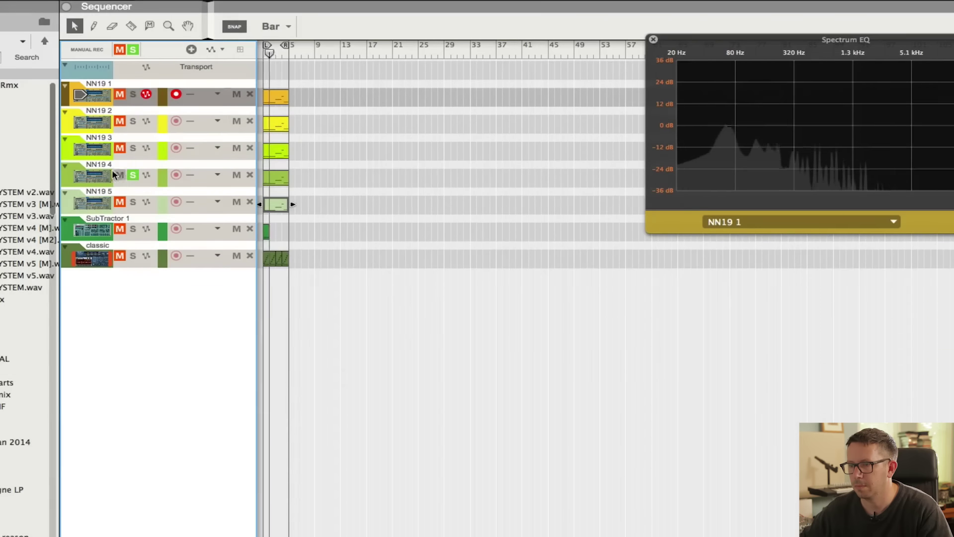
pyautogui.click(132, 94)
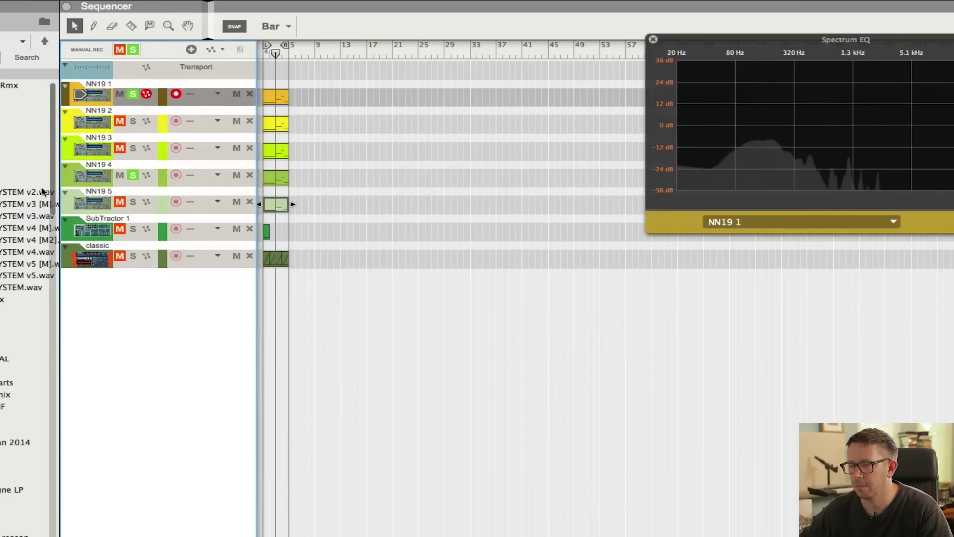
pyautogui.click(90, 174)
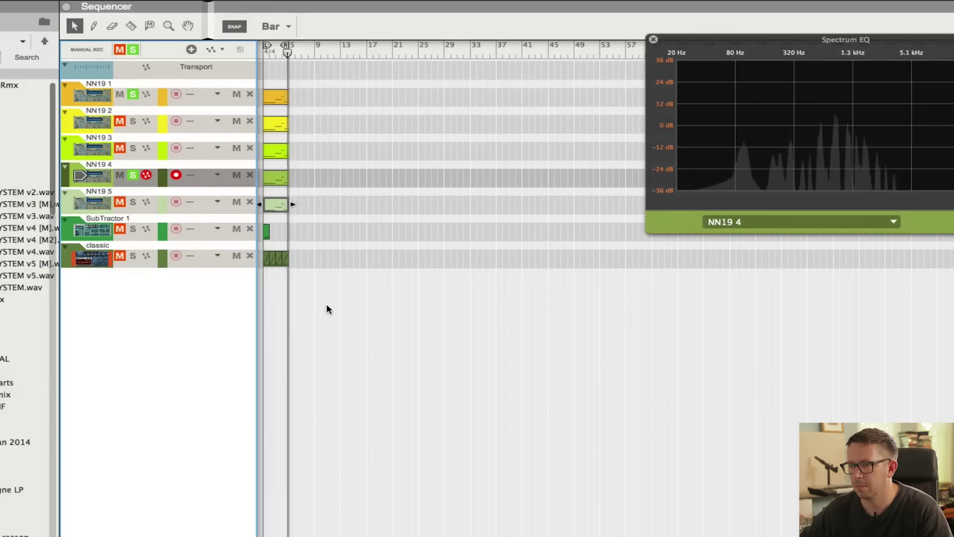
pyautogui.press('F6')
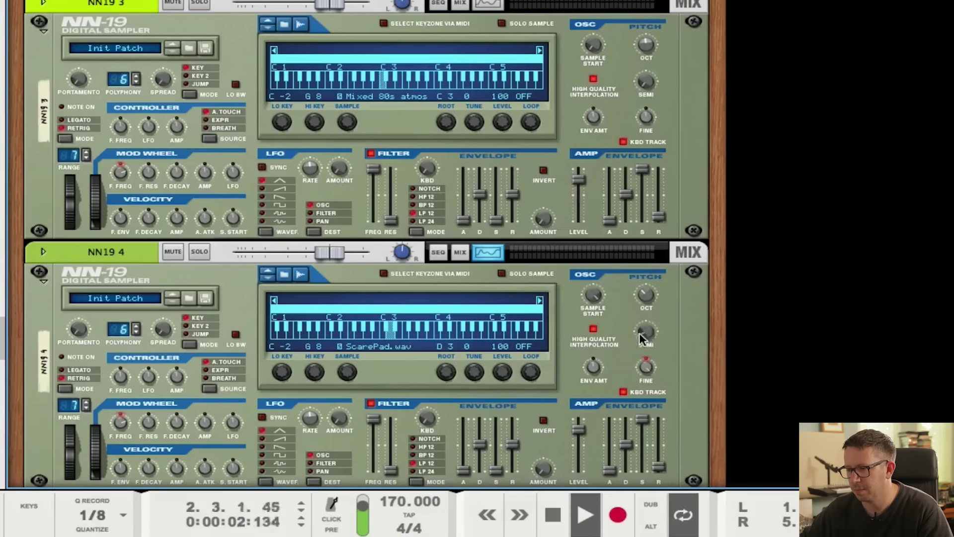
# Step: Inspect the NN19 4 sampler in the rack, then solo the NN19 5 track
pyautogui.moveTo(645, 336)
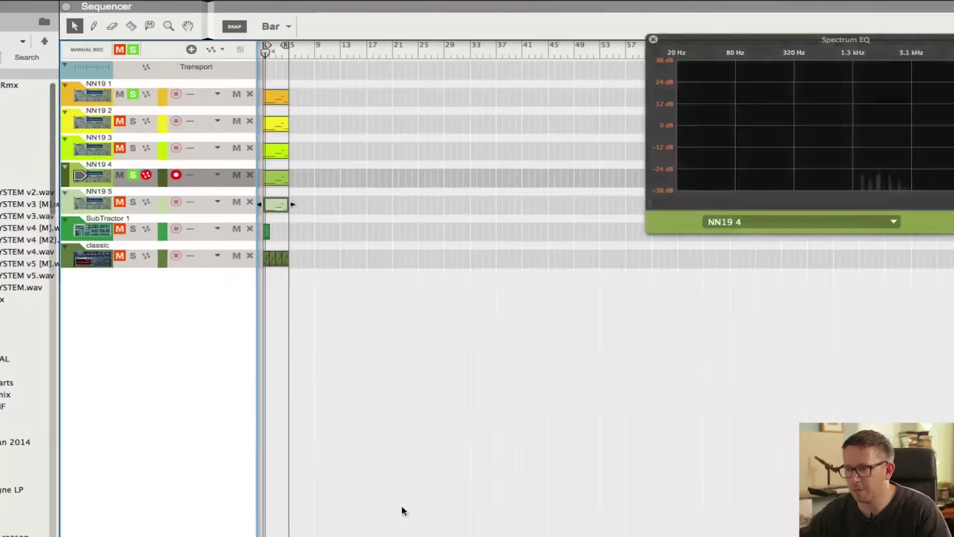
pyautogui.click(132, 202)
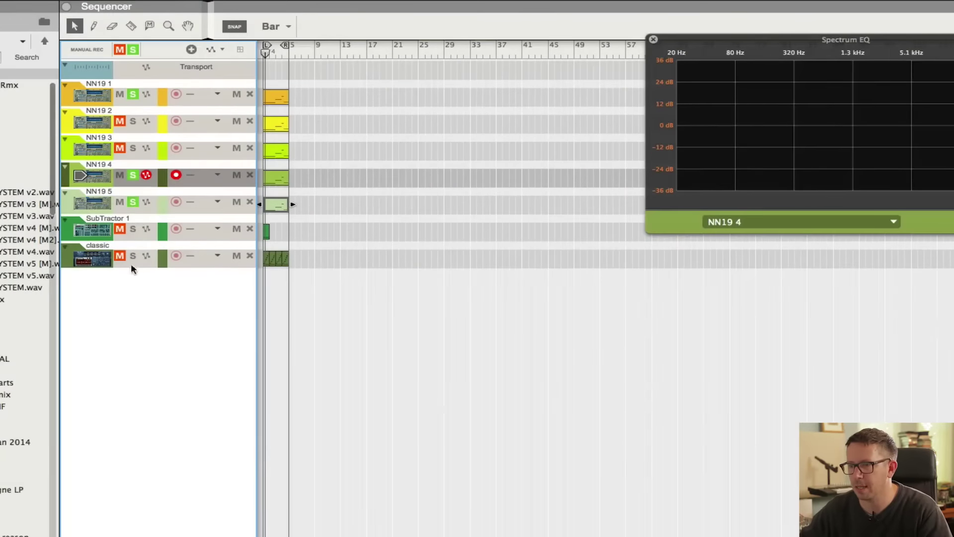
# Step: Unsolo NN19 4, then select the NN19 1 track and a four-bar clip
pyautogui.click(133, 175)
pyautogui.click(135, 98)
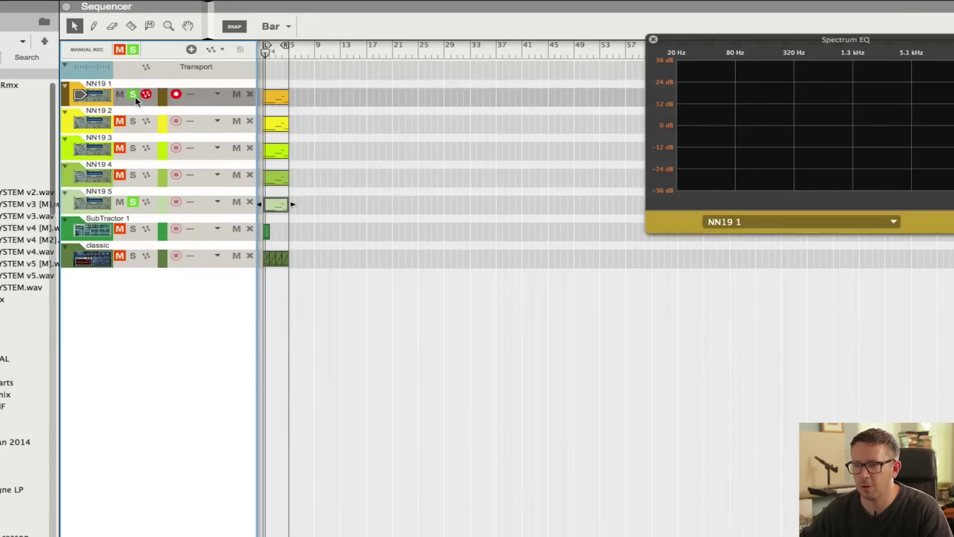
pyautogui.click(288, 51)
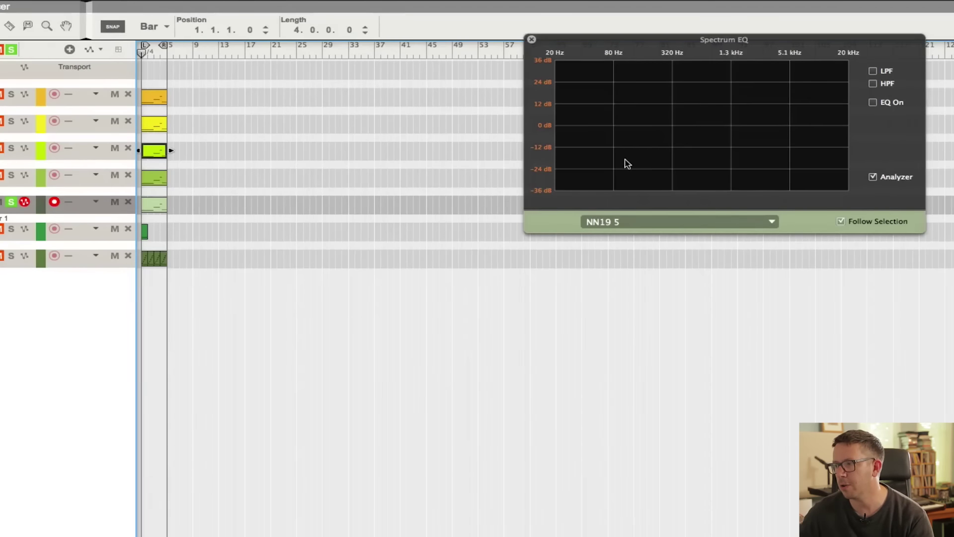
# Step: Start playback from bar 1 in the Reason sequencer
pyautogui.press('space')
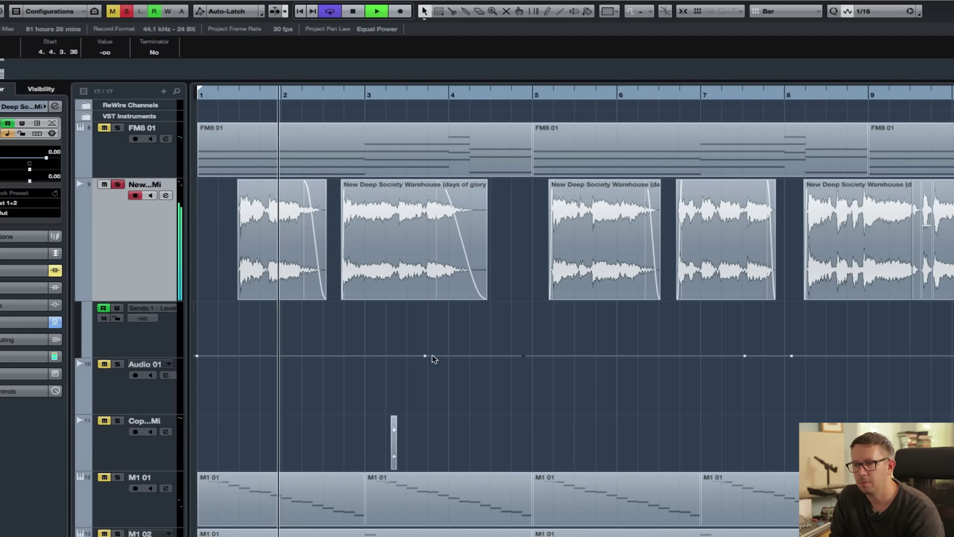
# Step: Raise send-level spikes near bars 3 and 7 and move a point to bar 11
pyautogui.moveTo(428, 355); pyautogui.dragTo(429, 328)
pyautogui.moveTo(745, 356); pyautogui.dragTo(749, 331)
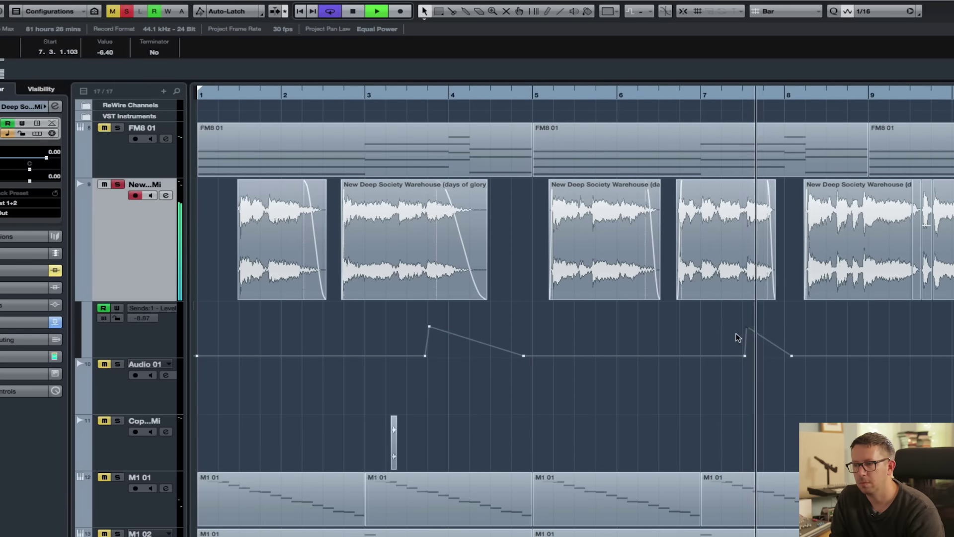
pyautogui.hscroll(3, 845, 341)
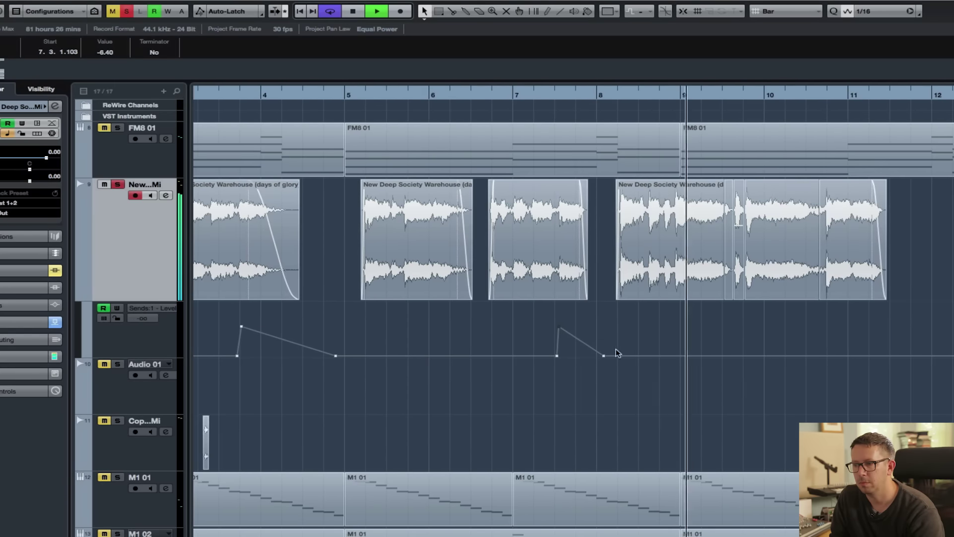
pyautogui.click(832, 356)
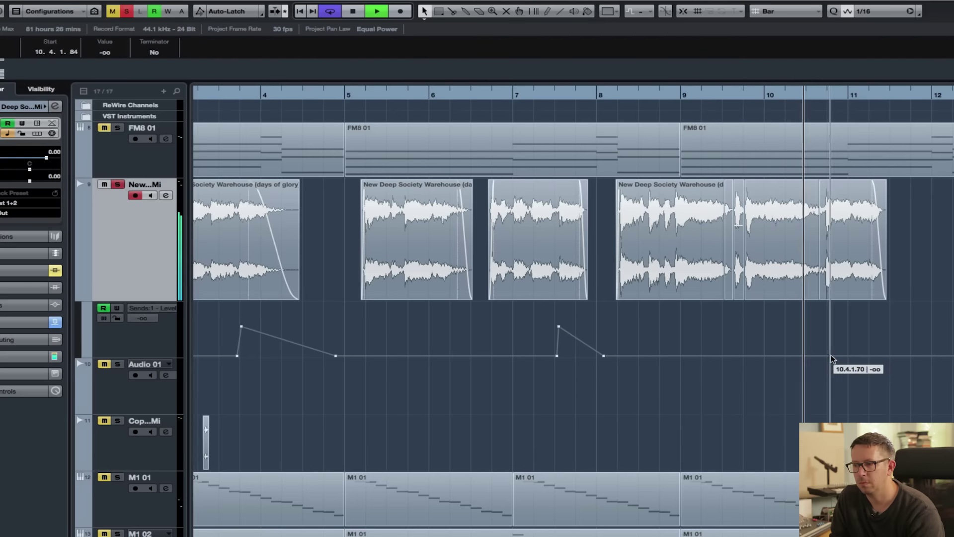
pyautogui.moveTo(832, 356); pyautogui.dragTo(890, 342)
pyautogui.click(896, 356)
# Step: Audition and refine the bar 11 spike, raising its peak to about −6.73
pyautogui.press('space')
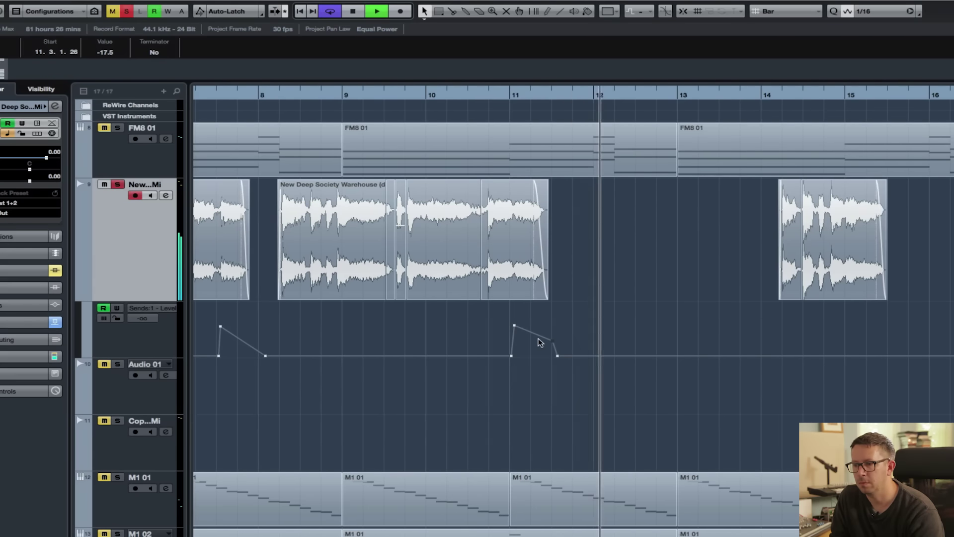
pyautogui.press('space')
pyautogui.press('h')
pyautogui.press('h')
pyautogui.press('h')
pyautogui.press('h')
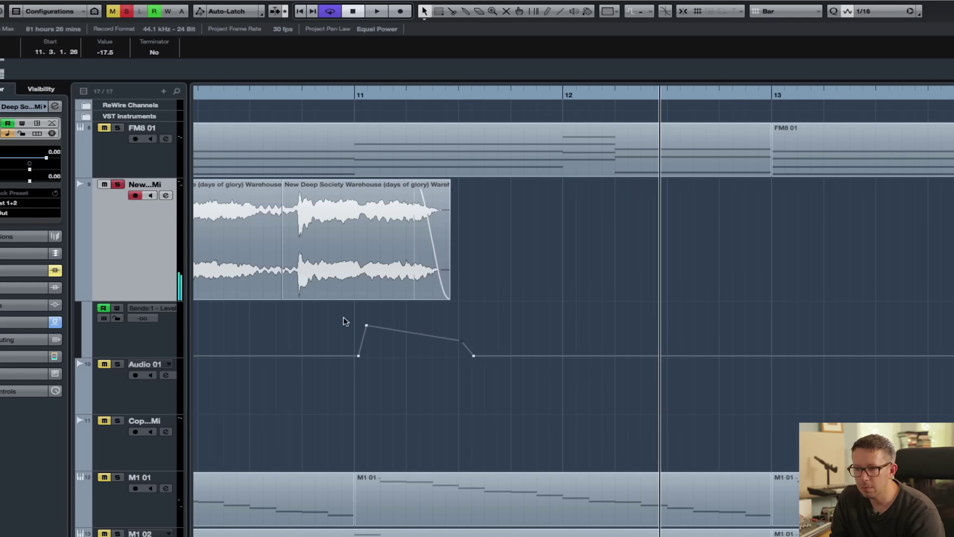
pyautogui.moveTo(367, 328); pyautogui.dragTo(376, 326)
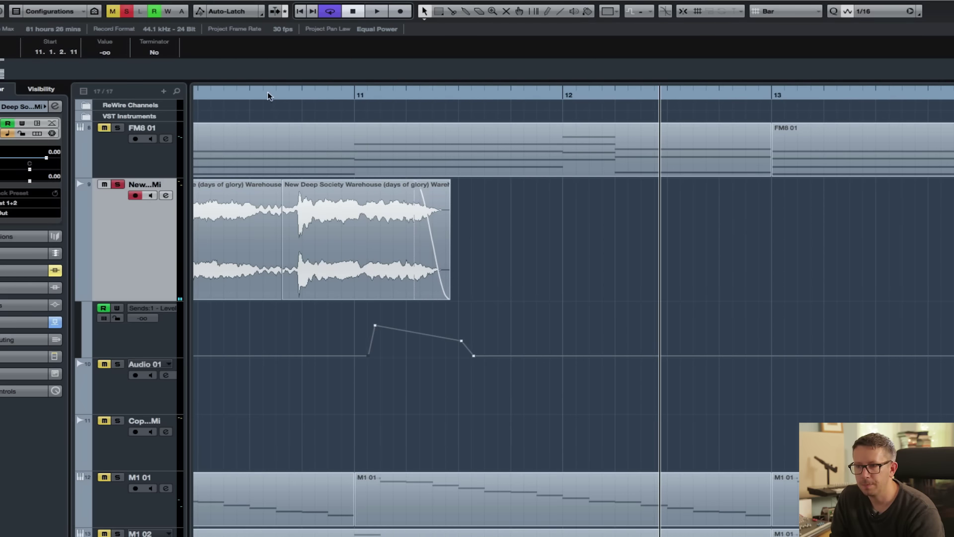
pyautogui.click(249, 94)
pyautogui.press('space')
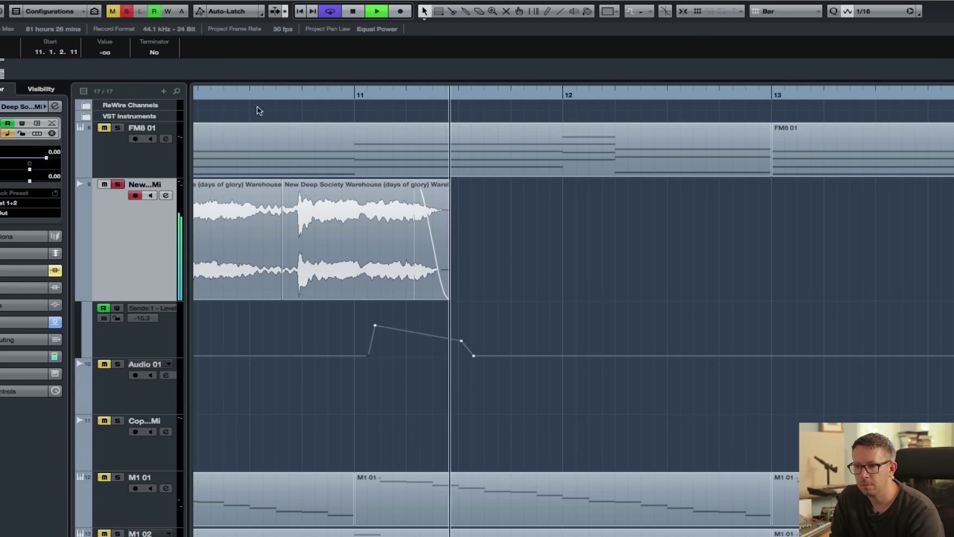
pyautogui.moveTo(462, 342); pyautogui.dragTo(458, 327)
pyautogui.click(285, 92)
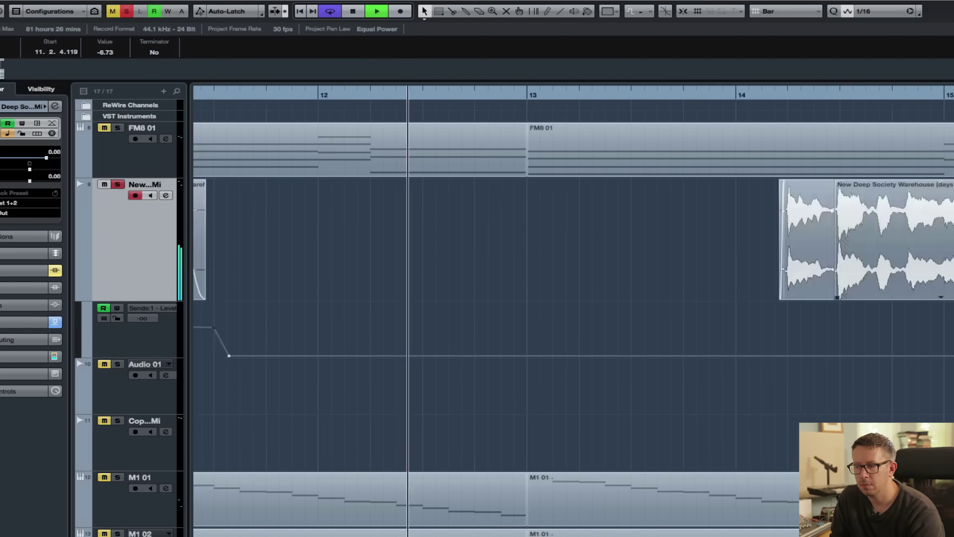
# Step: Nudge the ramp's start point later and its top point lower, auditioning from bar 14
pyautogui.press('g')
pyautogui.press('g')
pyautogui.press('g')
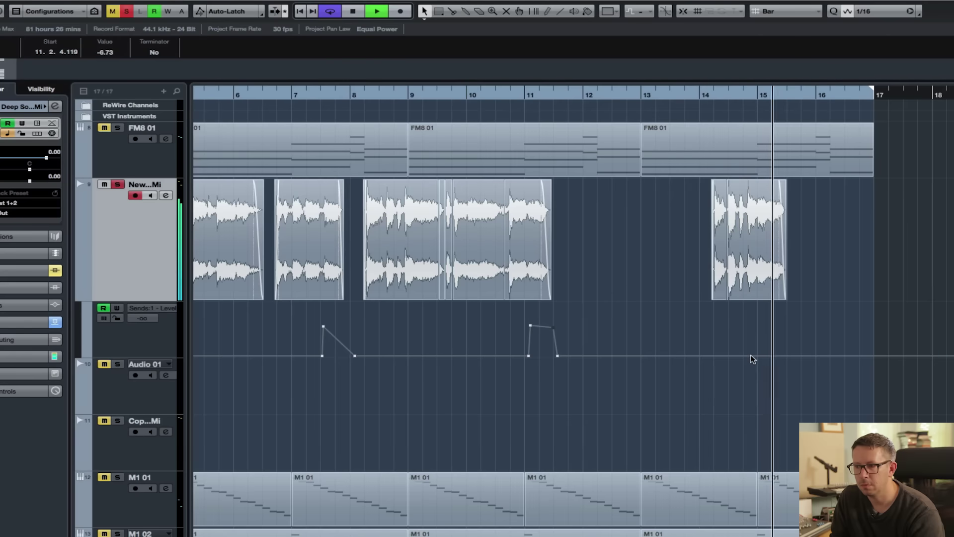
pyautogui.press('space')
pyautogui.moveTo(744, 356); pyautogui.dragTo(765, 359)
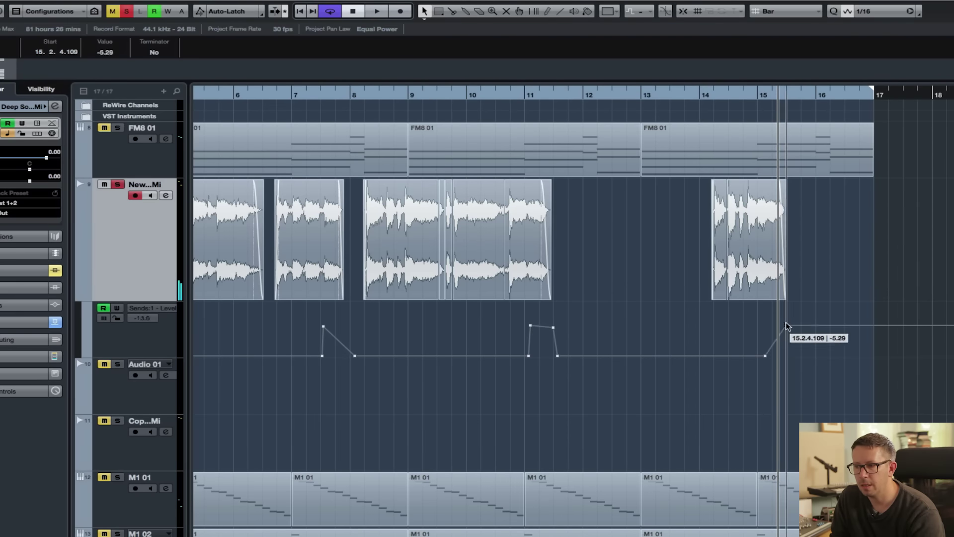
pyautogui.moveTo(785, 317); pyautogui.dragTo(784, 319)
pyautogui.click(708, 94)
pyautogui.press('space')
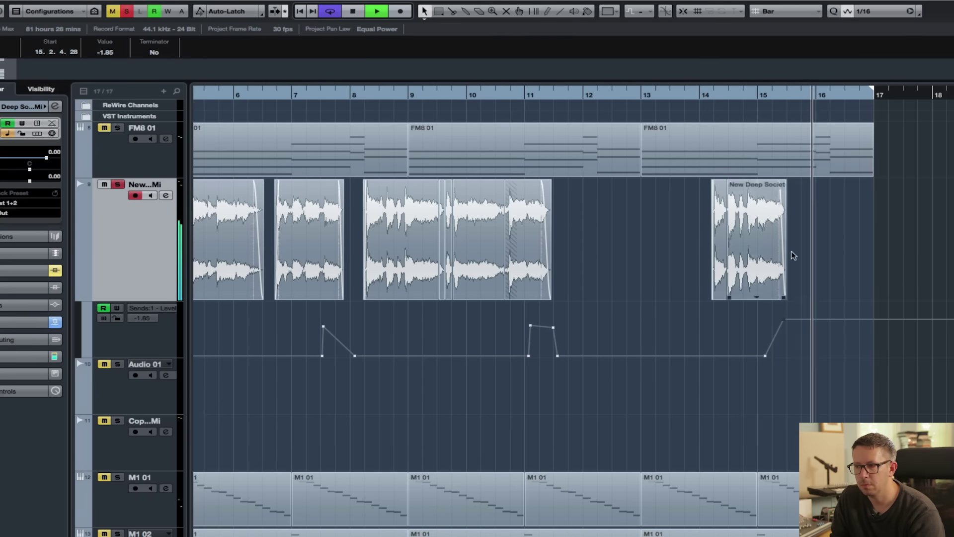
pyautogui.press('space')
pyautogui.press('h')
pyautogui.press('h')
pyautogui.press('h')
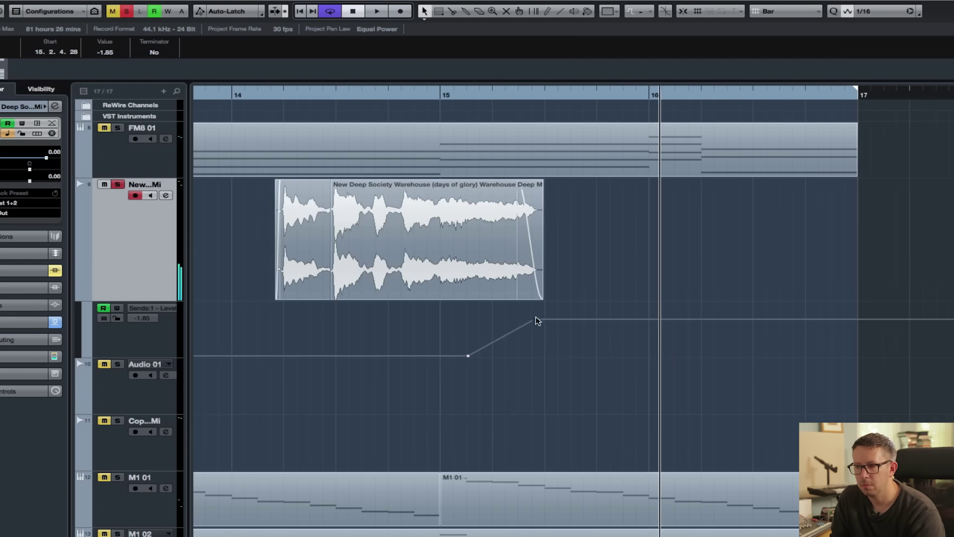
# Step: Start the ramp exactly at bar 15, pull its top earlier and add a mid-ramp point
pyautogui.moveTo(528, 318); pyautogui.dragTo(514, 321)
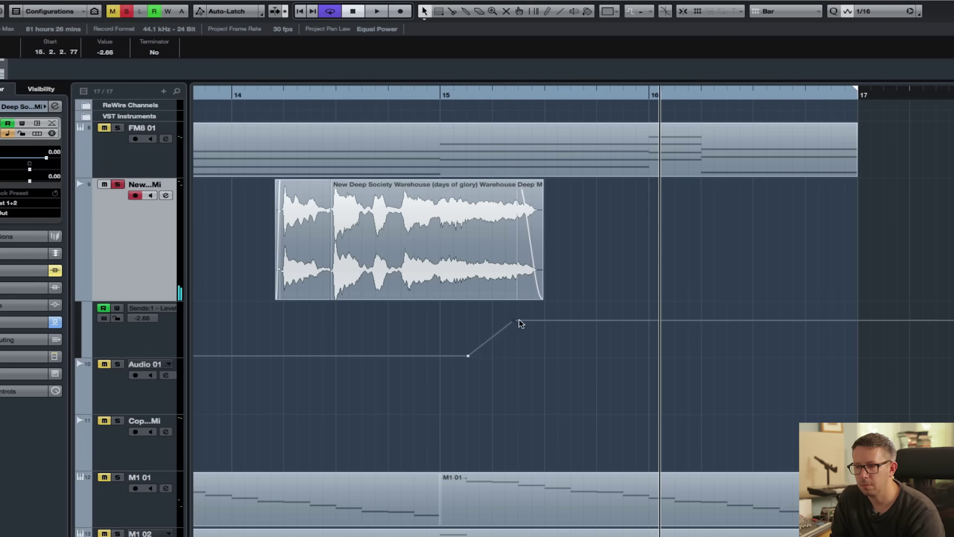
pyautogui.click(251, 101)
pyautogui.press('space')
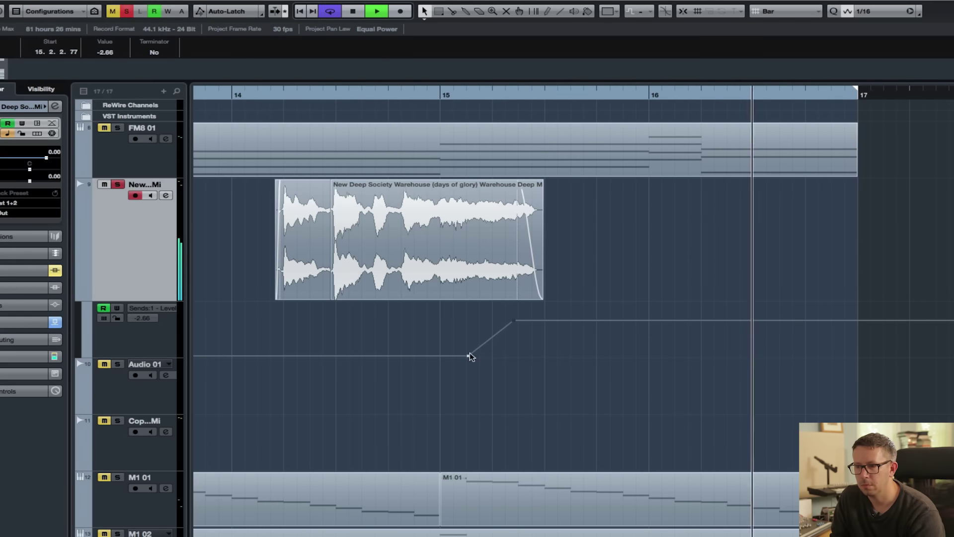
pyautogui.moveTo(470, 355); pyautogui.dragTo(440, 355)
pyautogui.click(281, 95)
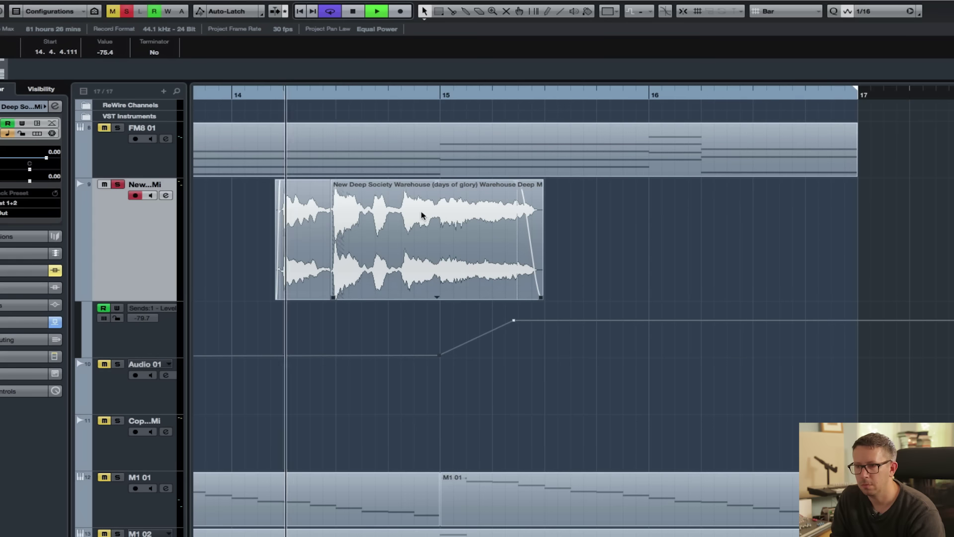
pyautogui.moveTo(480, 340); pyautogui.dragTo(478, 324)
pyautogui.press('space')
# Step: Zoom out, end the cycle at bar 33, and solo and arm Audio 01 and the break track
pyautogui.press('g')
pyautogui.press('g')
pyautogui.press('g')
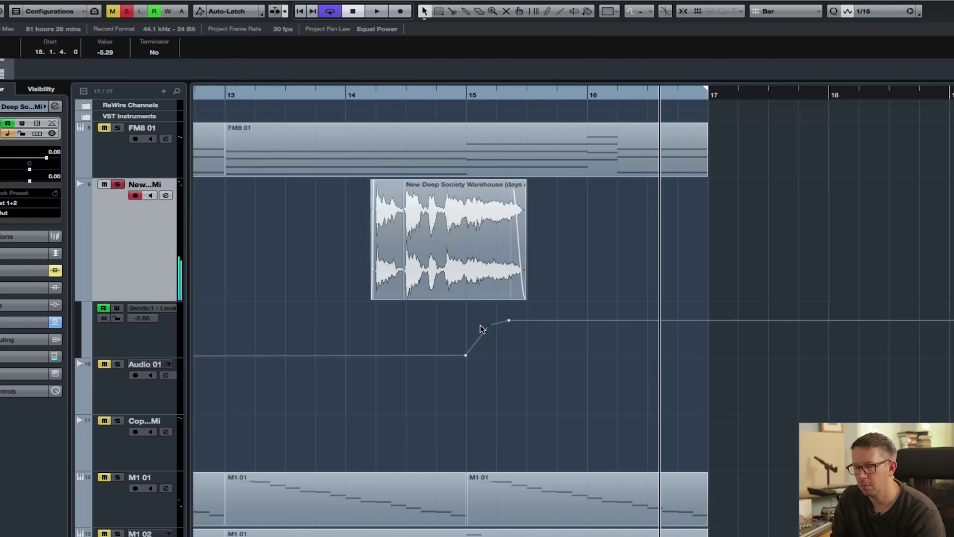
pyautogui.press('g')
pyautogui.press('g')
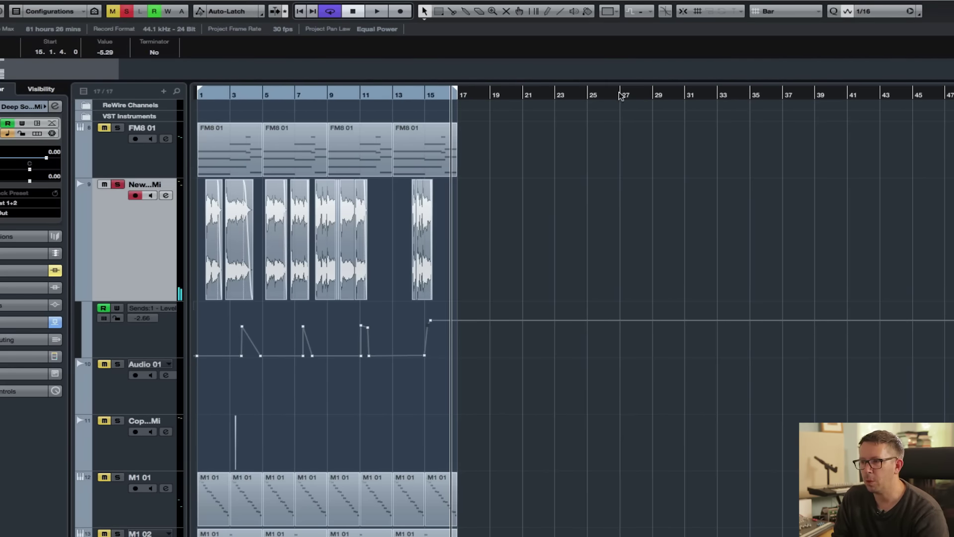
pyautogui.keyDown('alt'); pyautogui.click(714, 96); pyautogui.keyUp('alt')
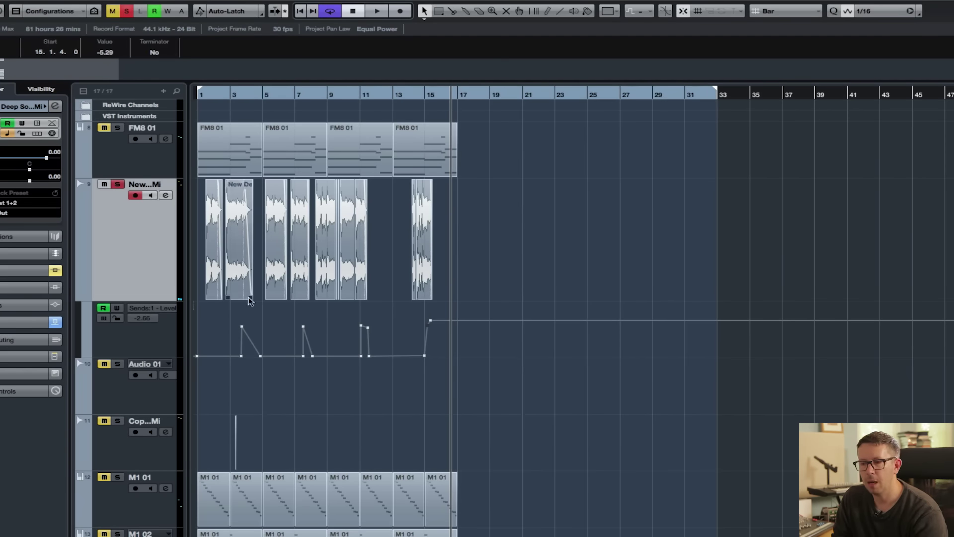
pyautogui.click(118, 363)
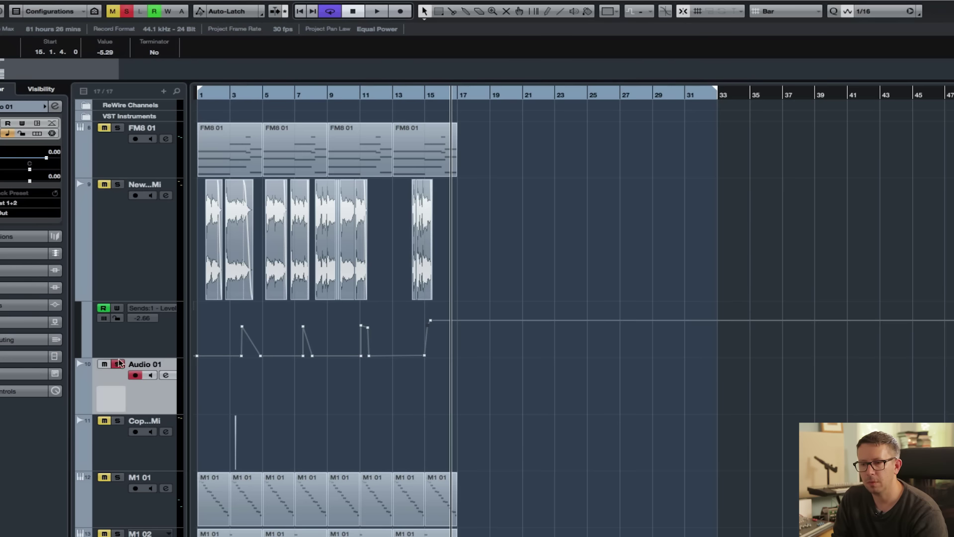
pyautogui.click(117, 184)
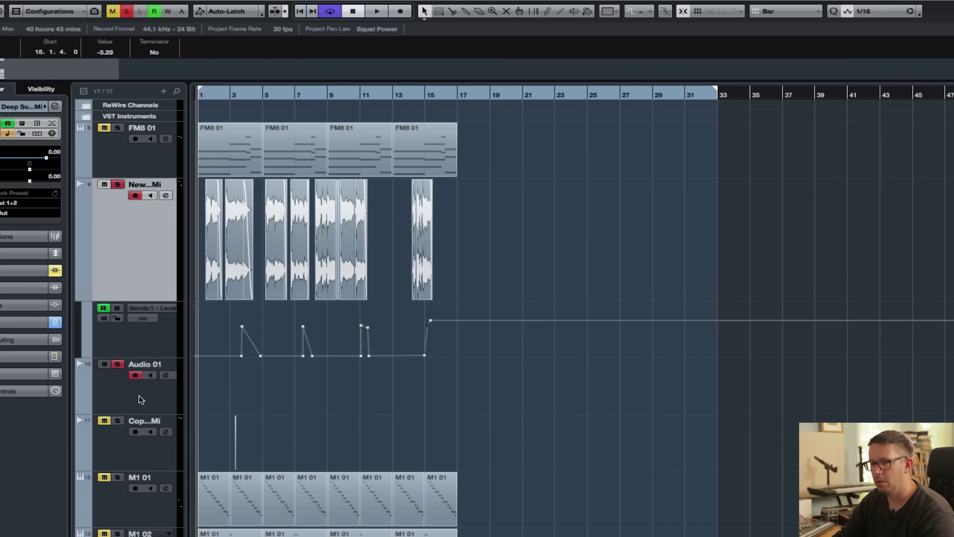
# Step: Record onto the armed tracks, re-record from bar 1, then add an NN19 sampler in Reason
pyautogui.press('KP_Multiply')
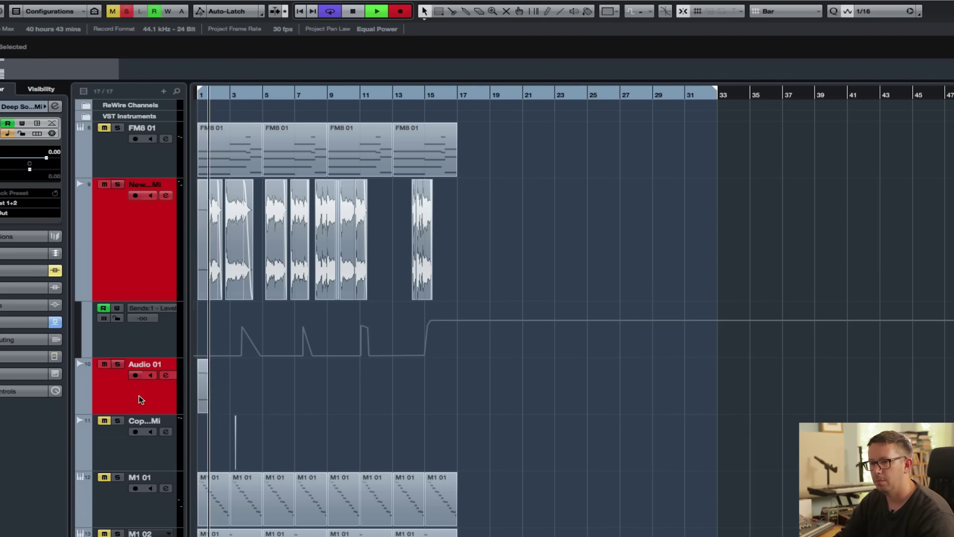
pyautogui.press('space')
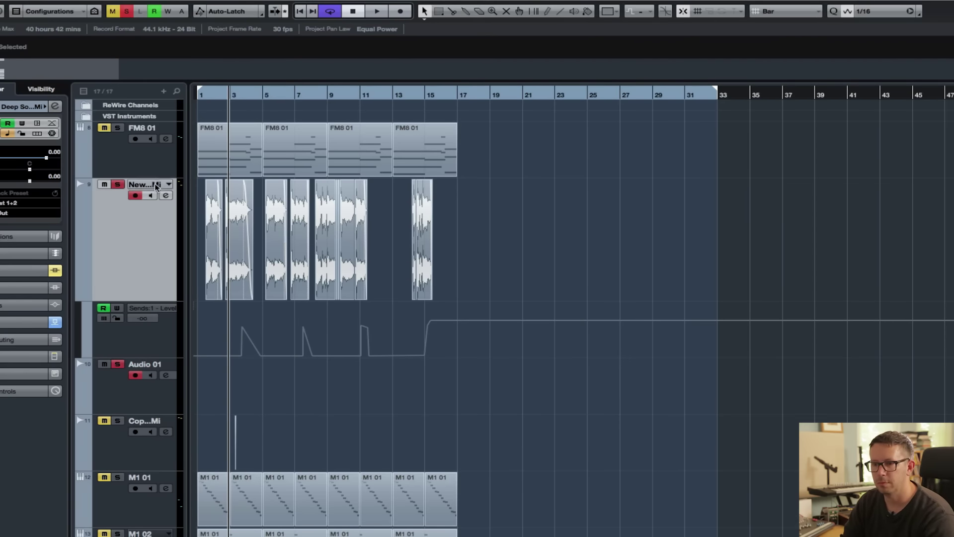
pyautogui.press('KP_Decimal')
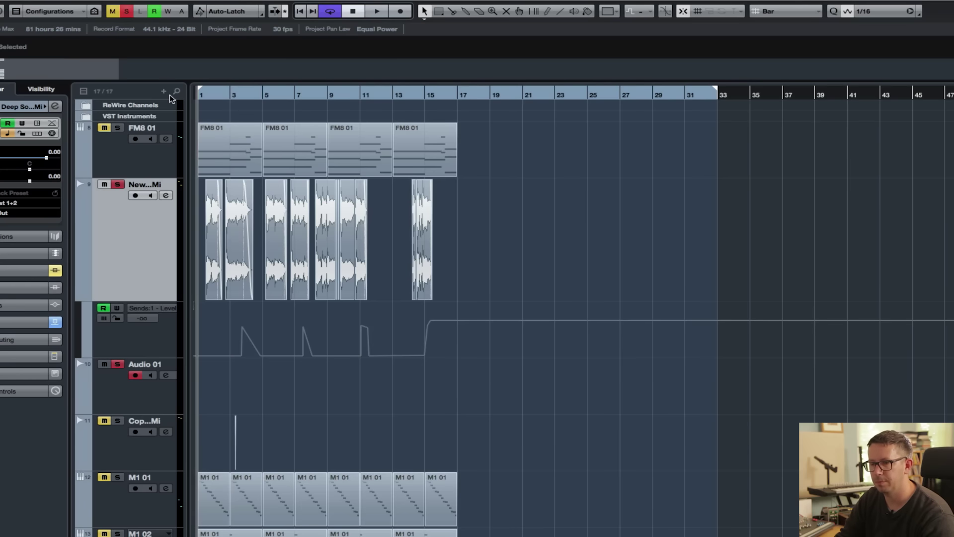
pyautogui.press('KP_Multiply')
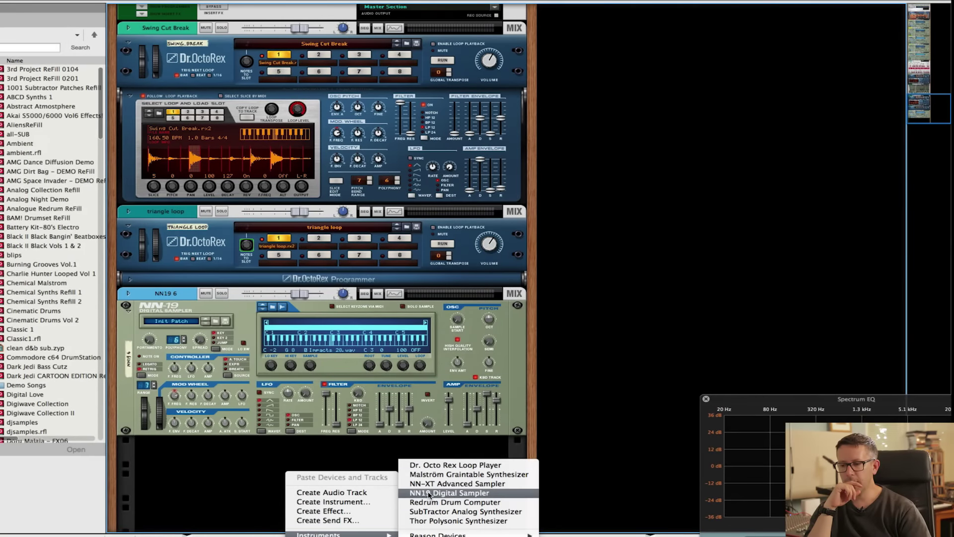
pyautogui.click(428, 494)
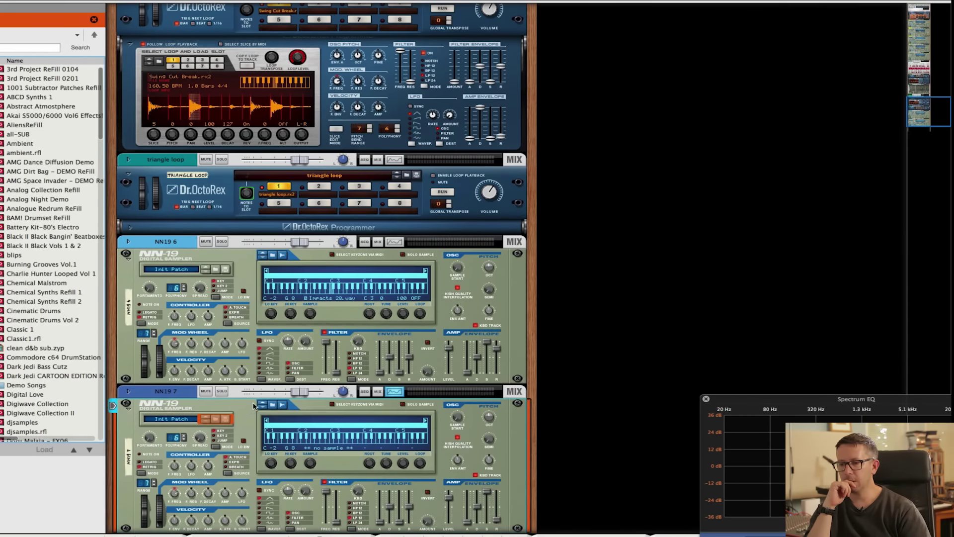
# Step: Load Kick 808 2_extended.wav into the NN19 7 sampler
pyautogui.click(274, 406)
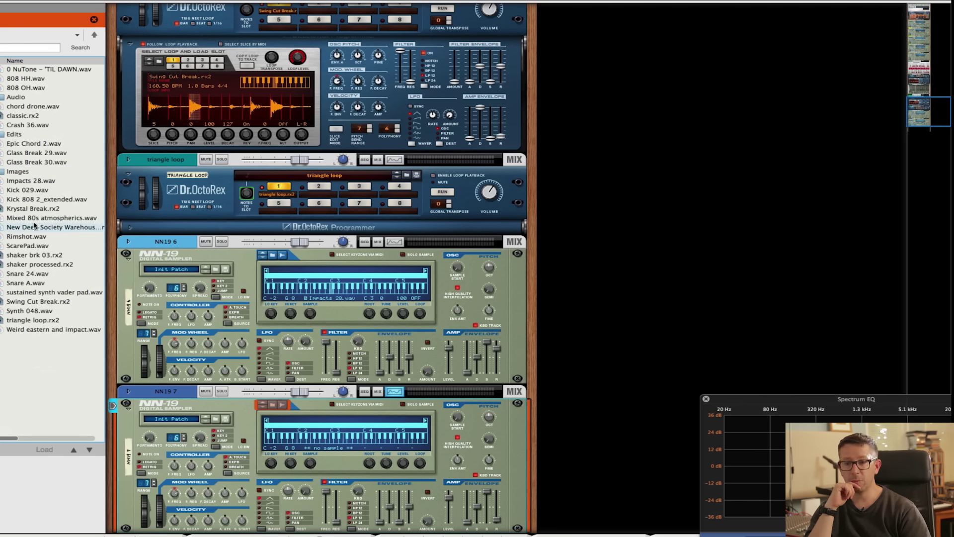
pyautogui.click(39, 199)
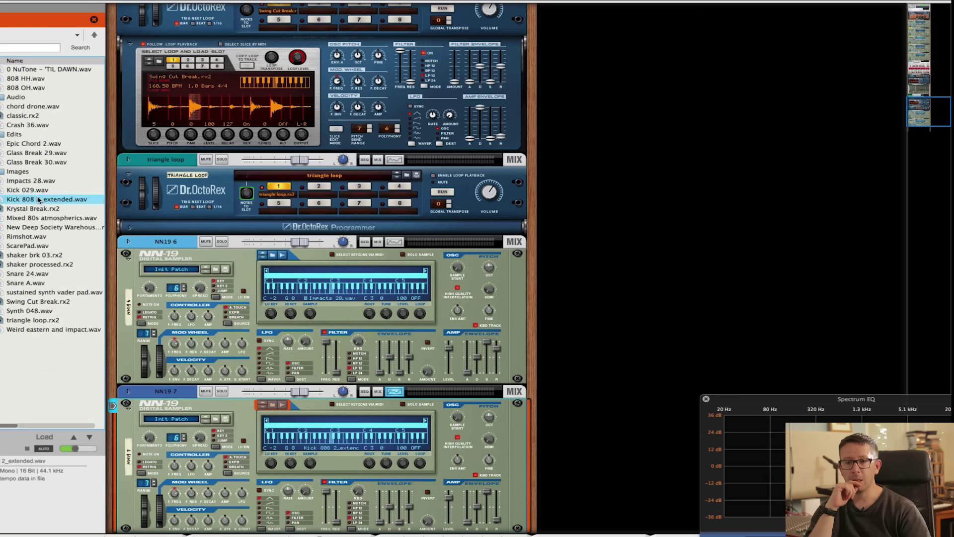
pyautogui.click(227, 409)
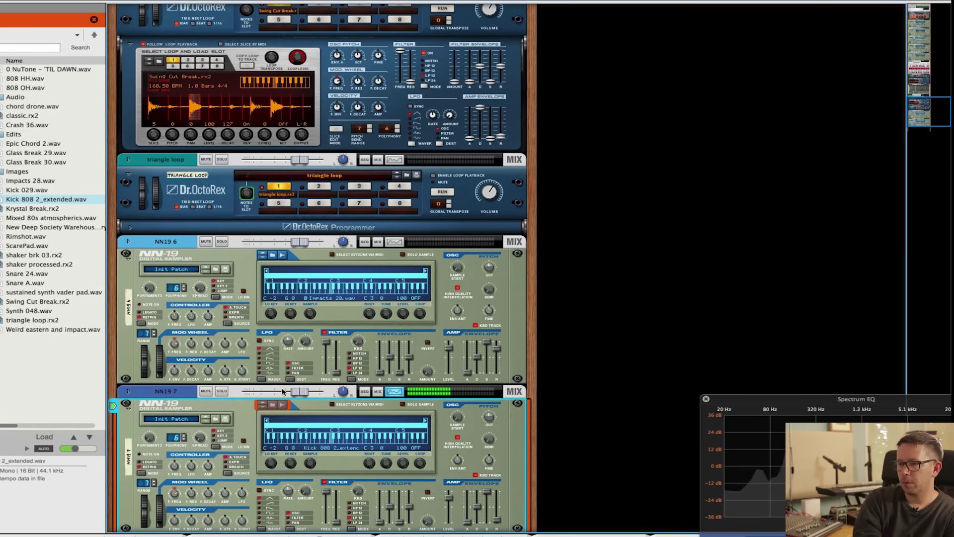
# Step: Add a SubTractor Analog Synthesizer to the empty rack space below
pyautogui.scroll(-4, 239, 427)
pyautogui.rightClick(276, 459)
pyautogui.moveTo(328, 522)
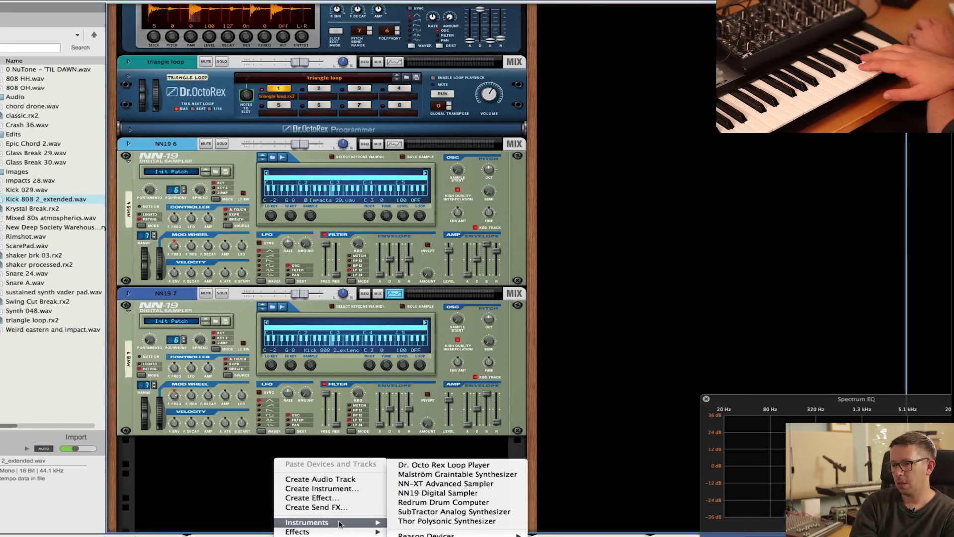
pyautogui.click(450, 513)
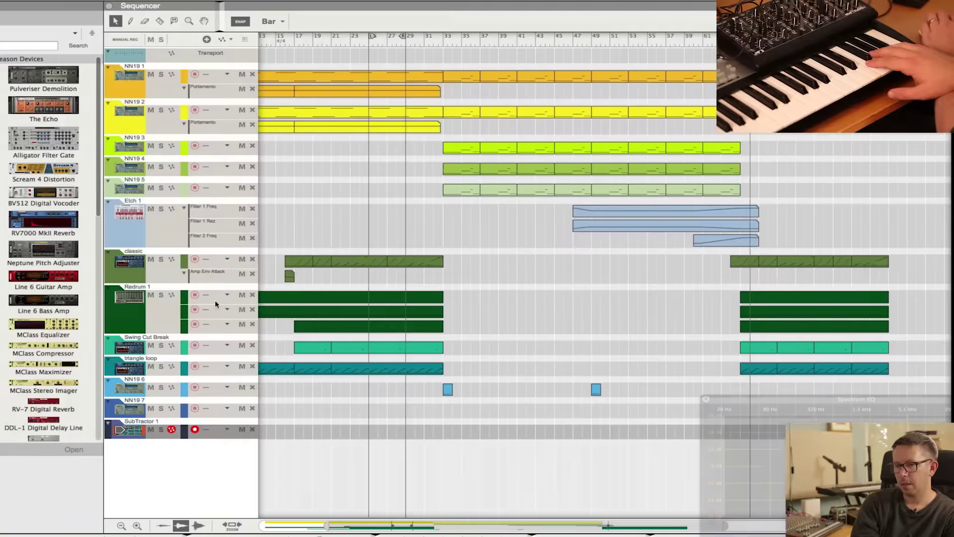
# Step: Raise the NN19 7 sampler's root key from C3 to G#3 in the rack
pyautogui.press('Up')
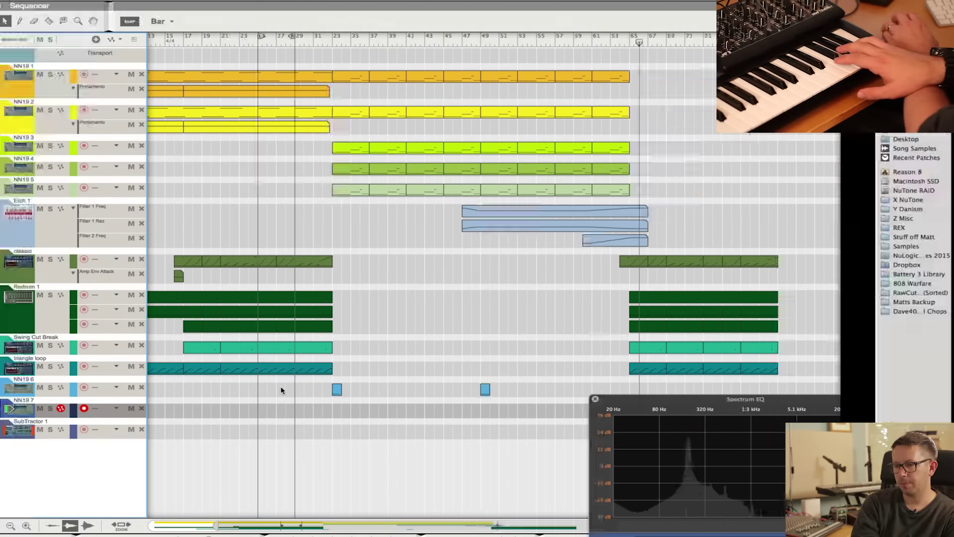
pyautogui.press('F6')
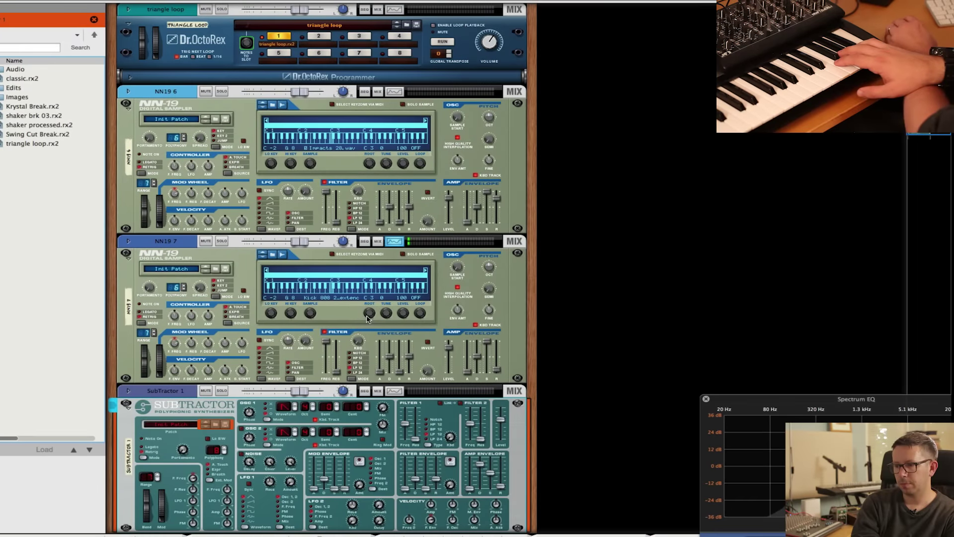
pyautogui.moveTo(366, 318); pyautogui.dragTo(365, 307)
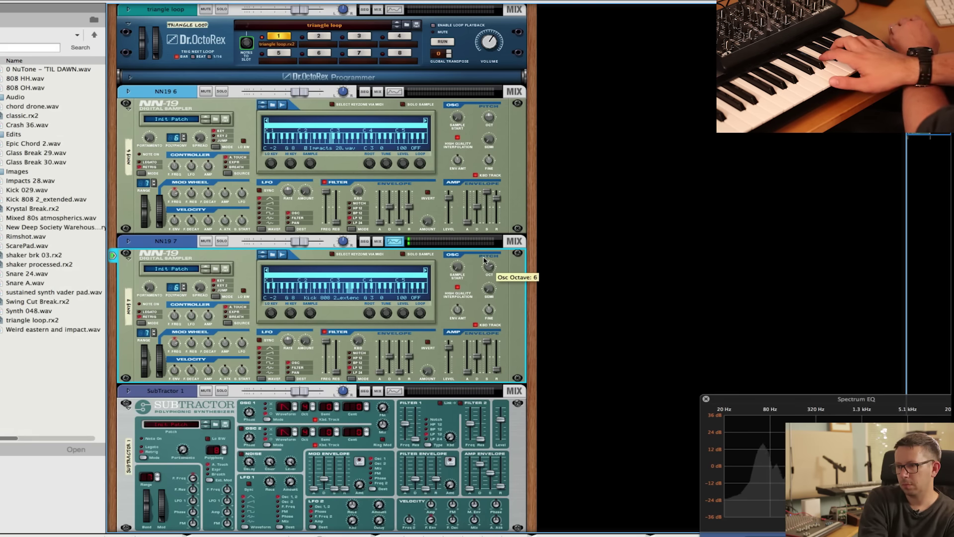
# Step: Back in the sequencer, record-arm the NN19 7 track rather than SubTractor 1
pyautogui.press('F7')
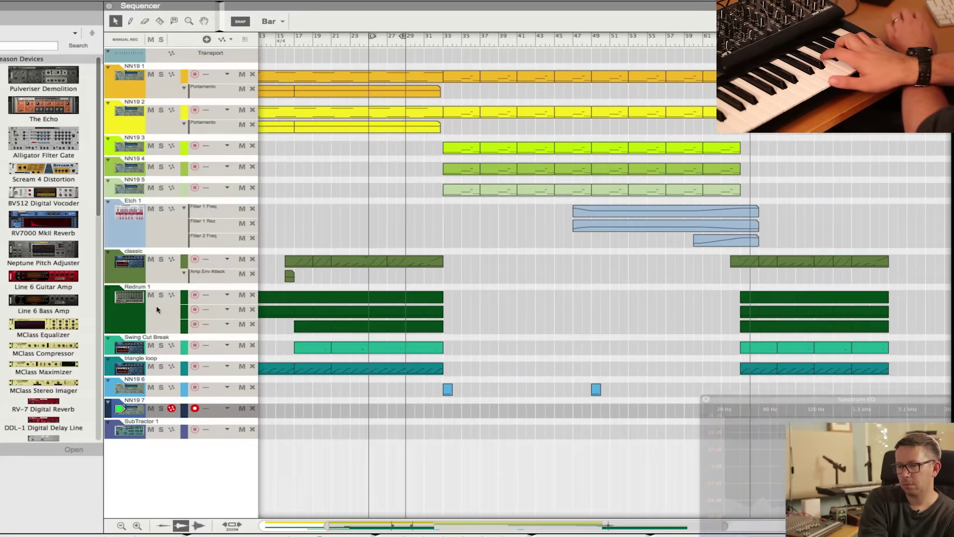
pyautogui.click(127, 430)
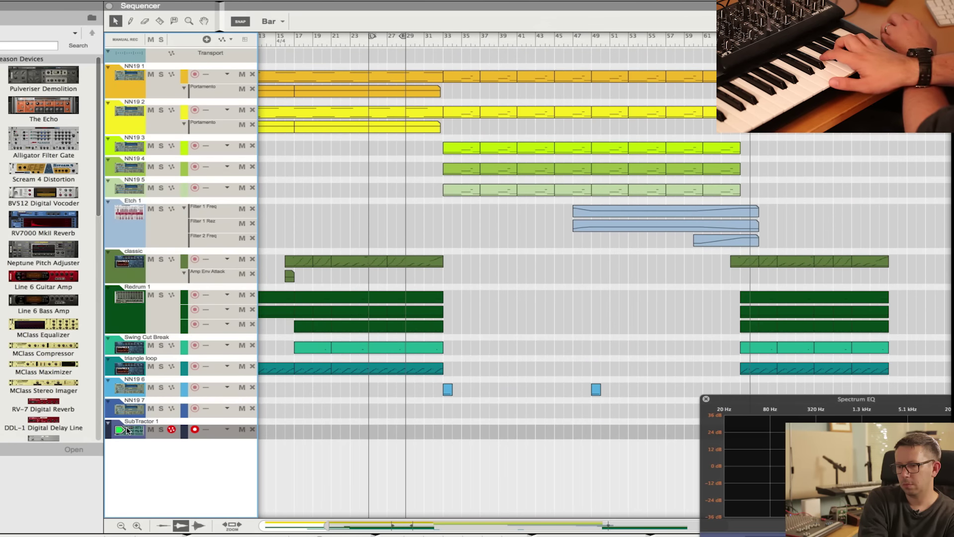
pyautogui.click(132, 409)
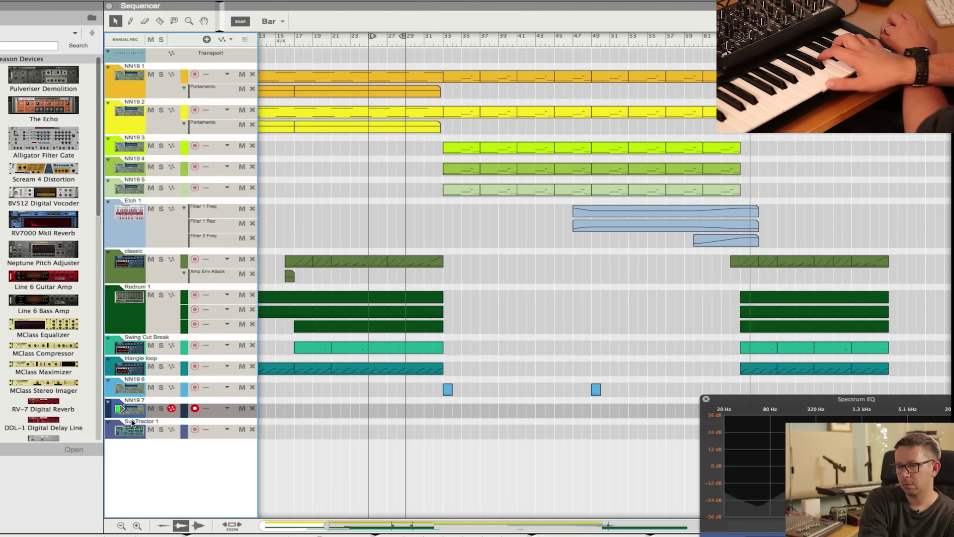
pyautogui.click(132, 429)
pyautogui.click(125, 413)
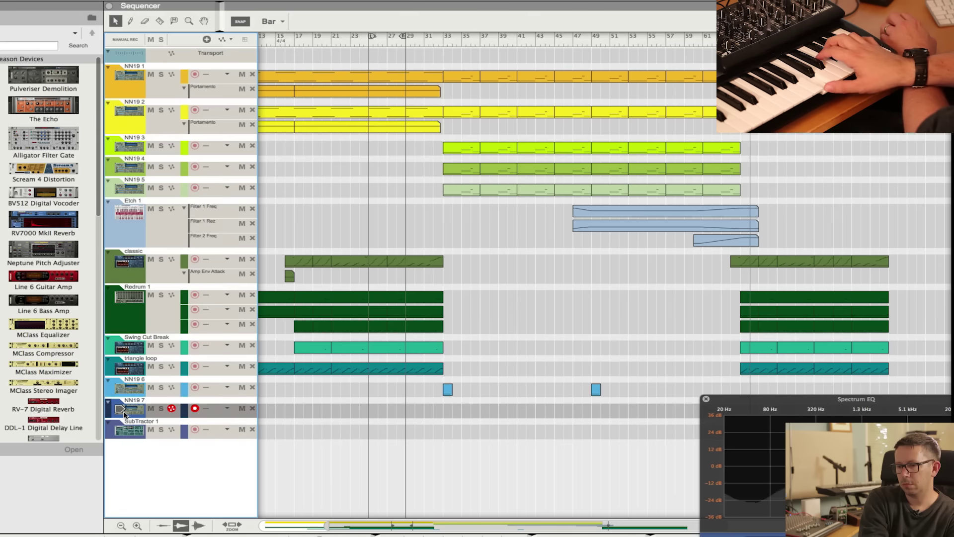
pyautogui.click(128, 430)
pyautogui.click(133, 411)
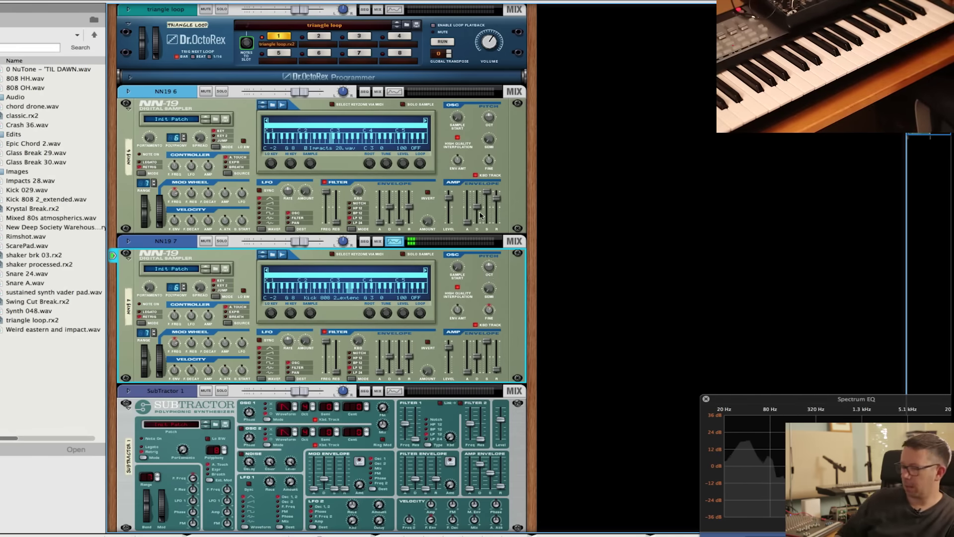
pyautogui.press('F7')
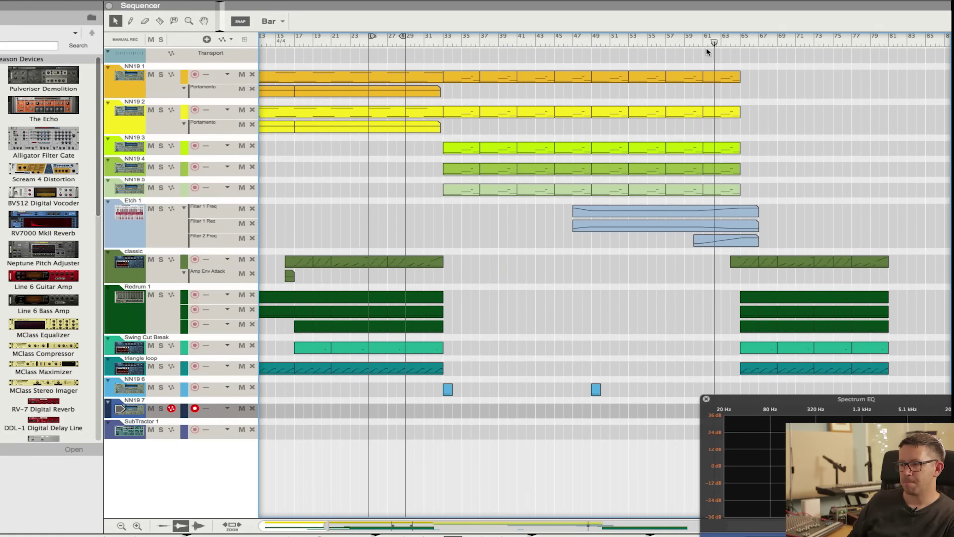
# Step: Finish recording the new NN19 7 kick part and move the spectrum analyser aside
pyautogui.moveTo(76, 385); pyautogui.dragTo(127, 411)
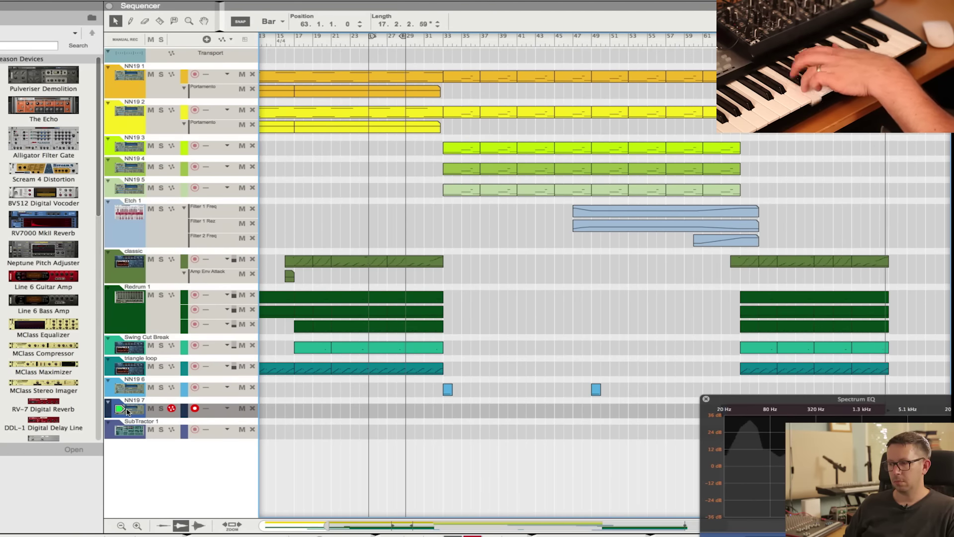
pyautogui.press('space')
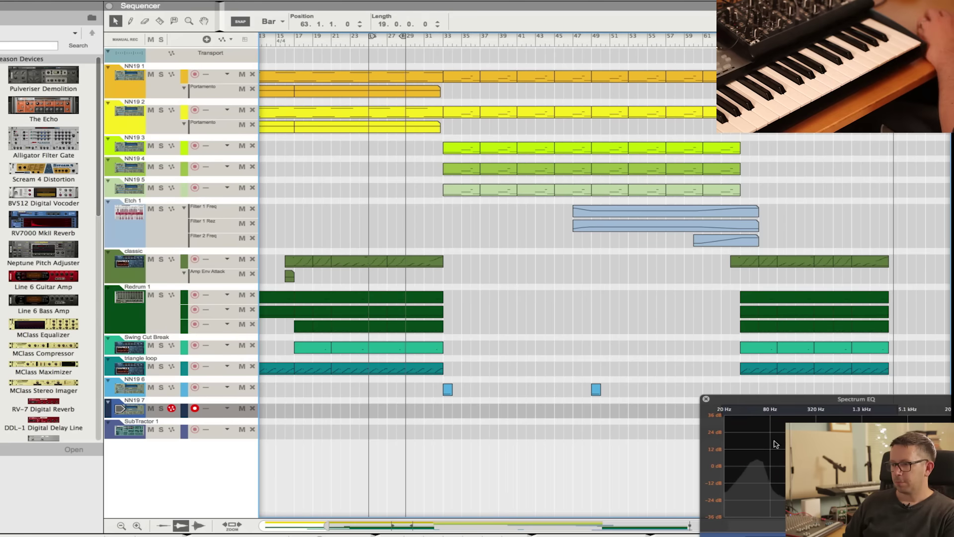
pyautogui.moveTo(779, 401); pyautogui.dragTo(727, 37)
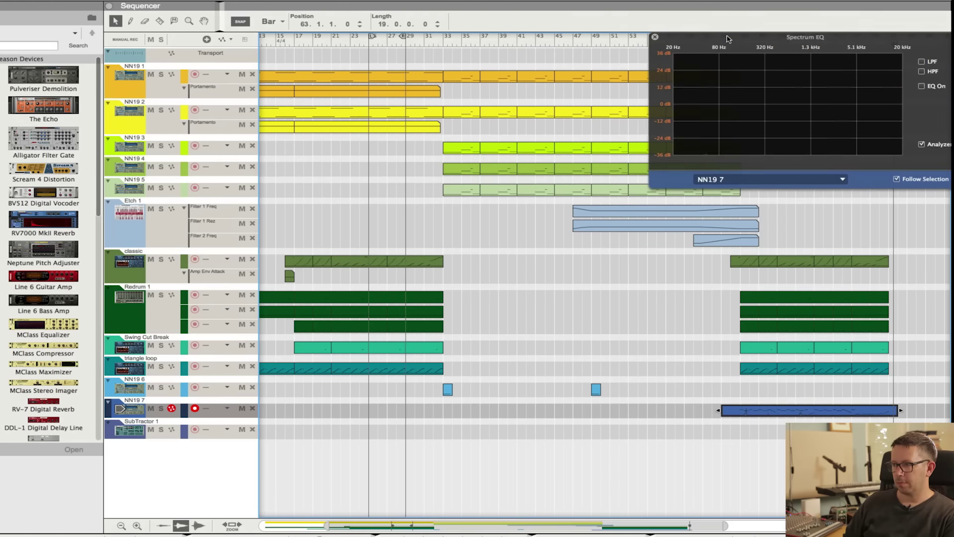
# Step: In the NN19 7 clip editor, select all events and delete the aftertouch points
pyautogui.doubleClick(727, 413)
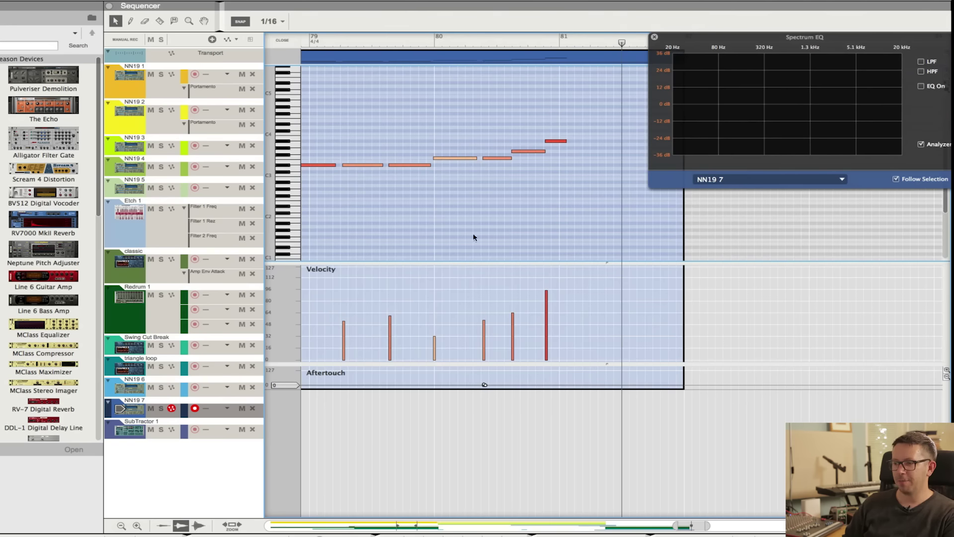
pyautogui.scroll(-6, 472, 258)
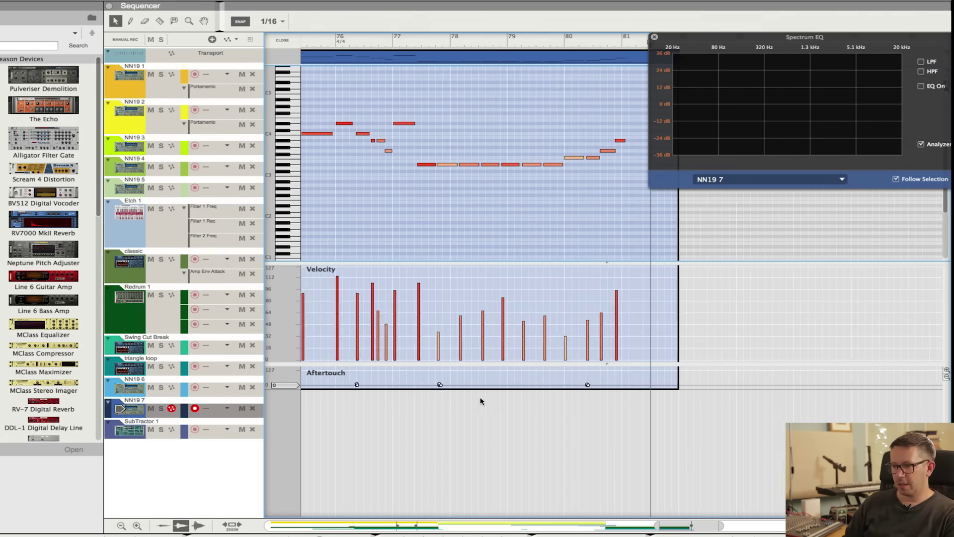
pyautogui.scroll(-8, 481, 401)
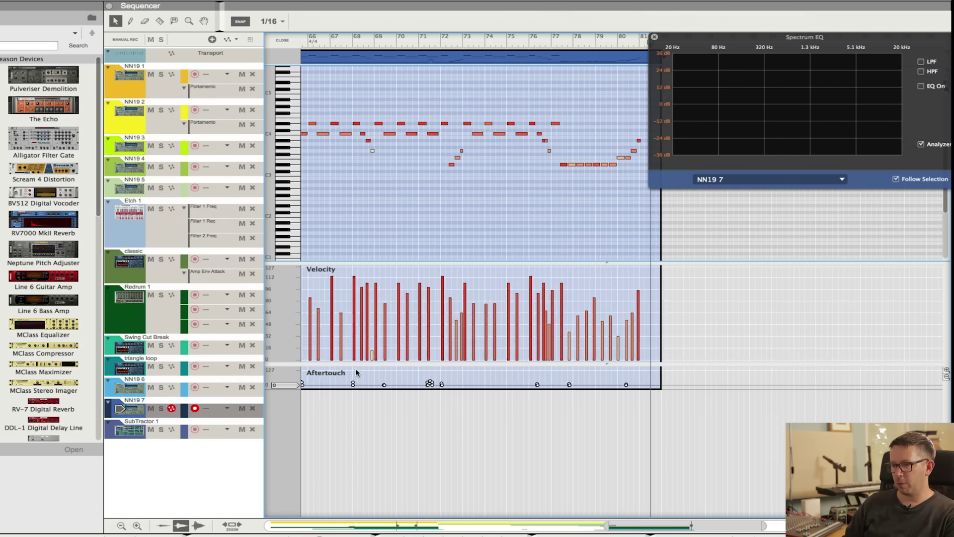
pyautogui.scroll(-4, 356, 373)
pyautogui.click(628, 417)
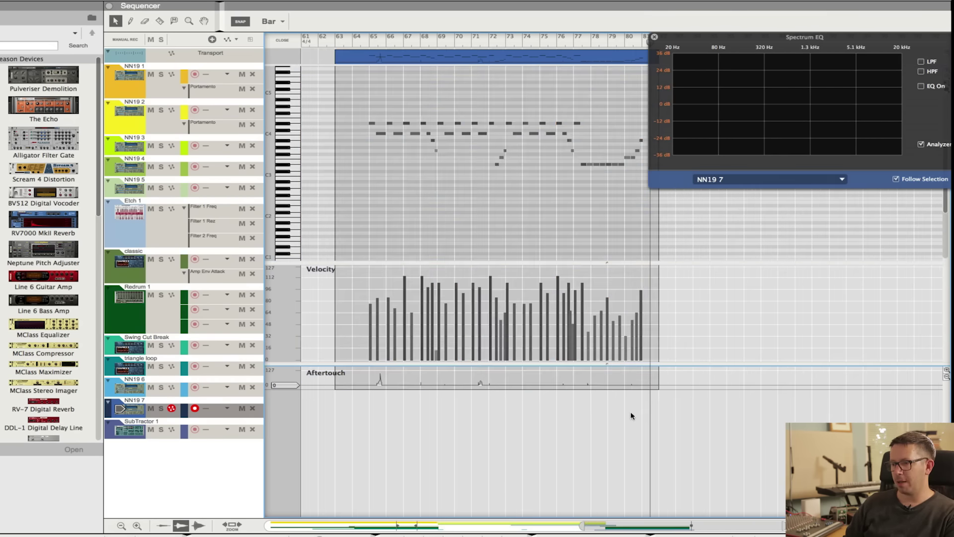
pyautogui.hotkey('ctrl', 'a')
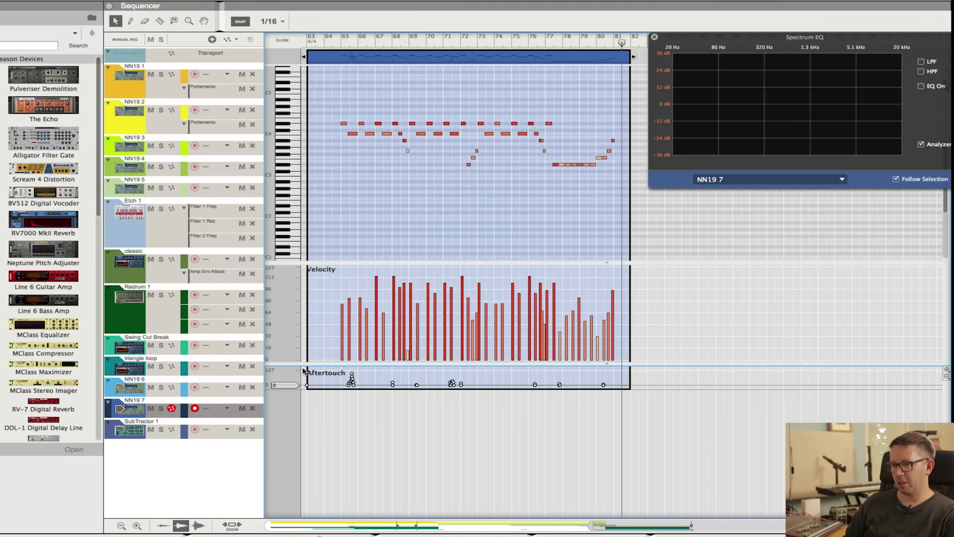
pyautogui.press('Delete')
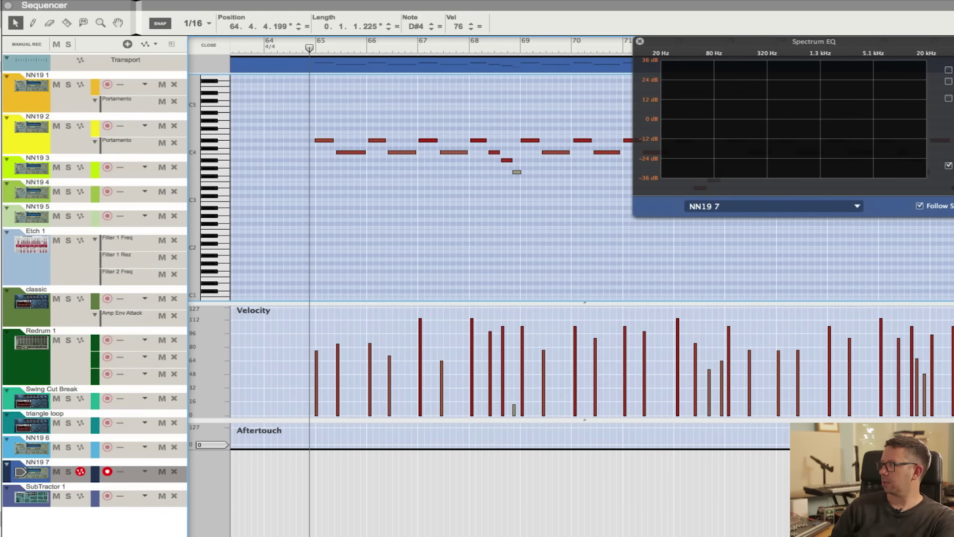
# Step: Quantize the NN19 7 notes to the grid and audition the clip
pyautogui.hotkey('ctrl', 'k')
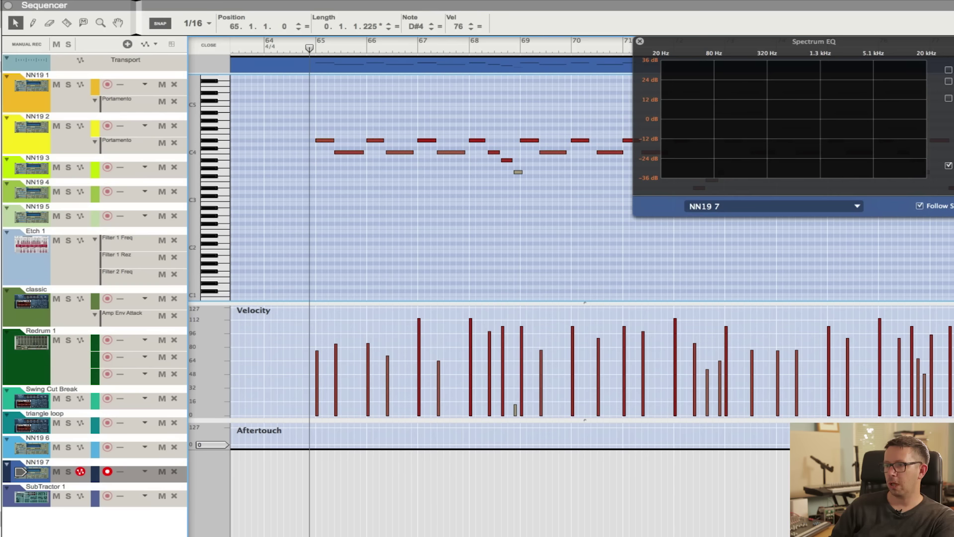
pyautogui.press('space')
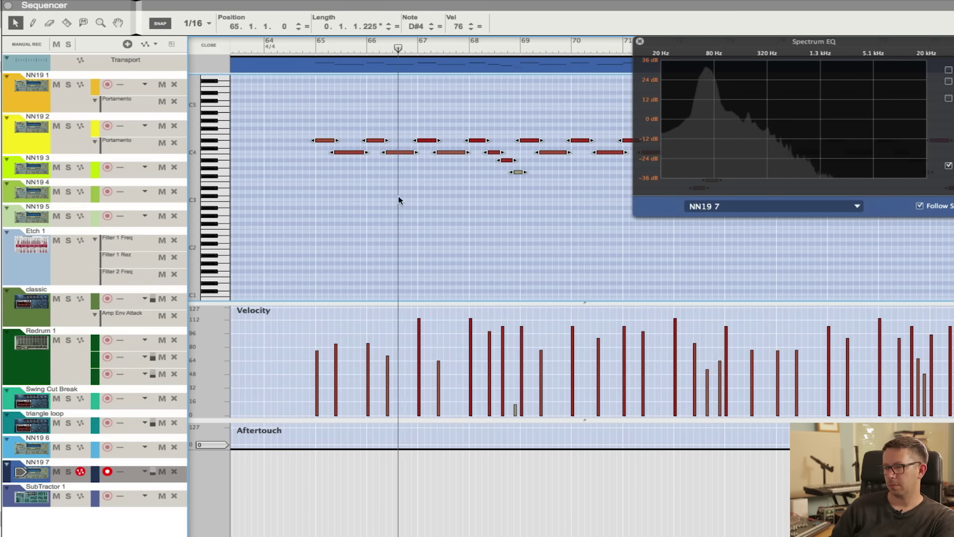
pyautogui.click(411, 191)
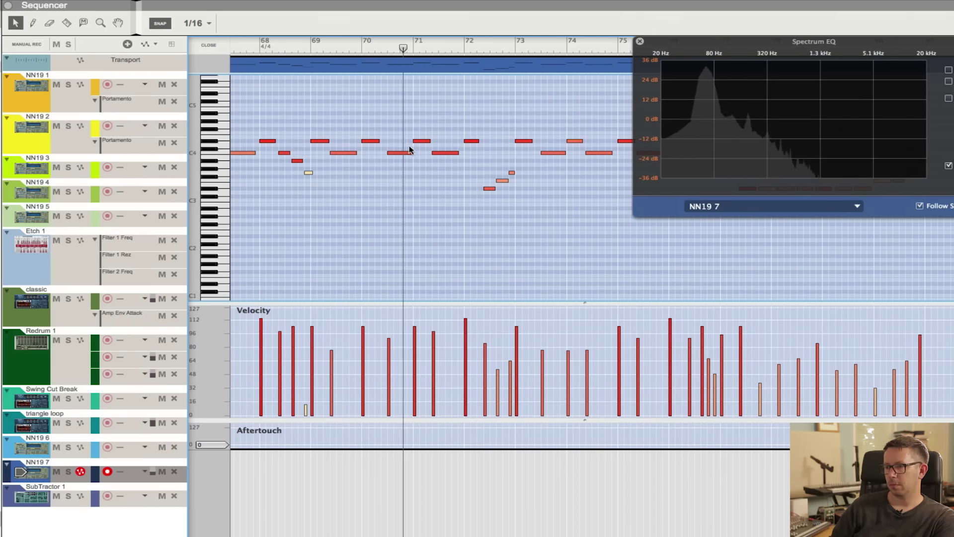
# Step: Move the bar 70 C4 note two sixteenths earlier and close the note editor
pyautogui.moveTo(395, 156); pyautogui.dragTo(393, 155)
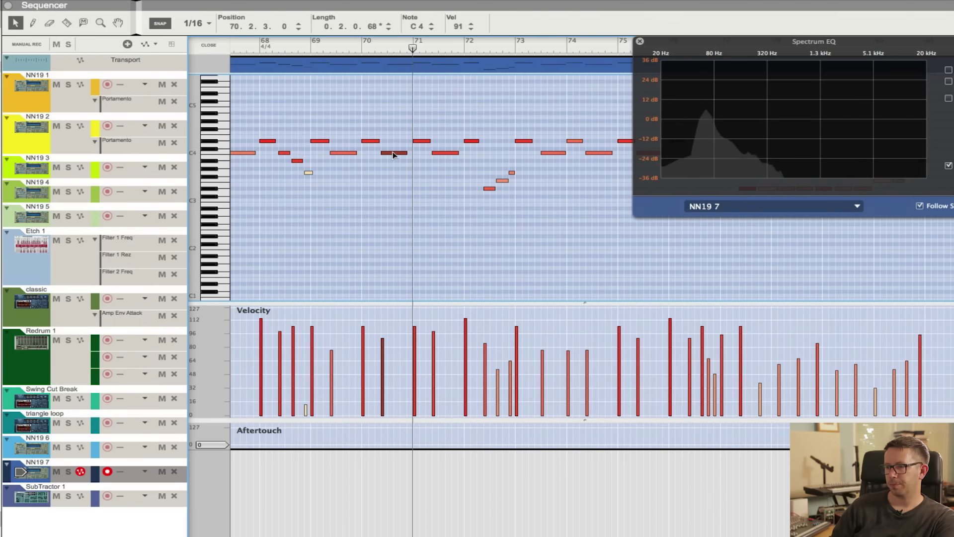
pyautogui.click(349, 47)
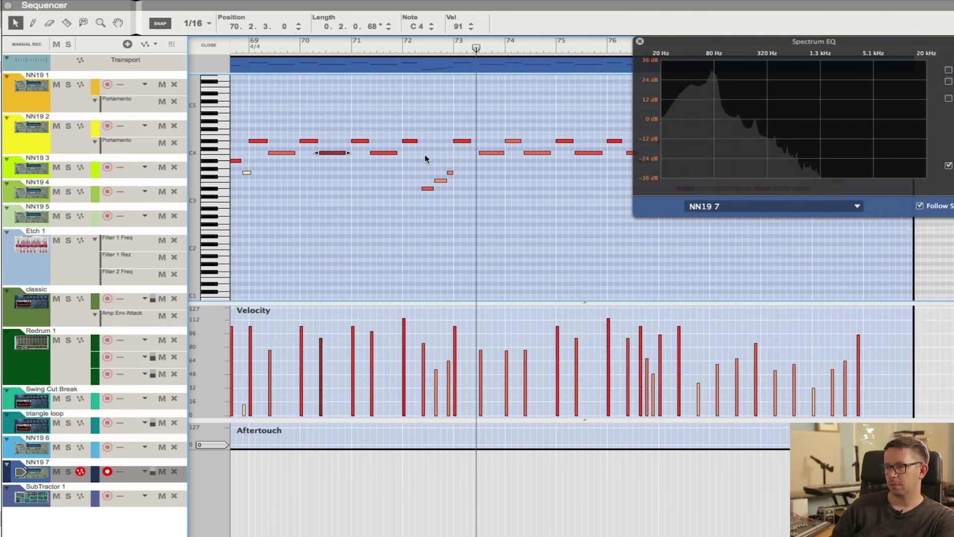
pyautogui.click(440, 153)
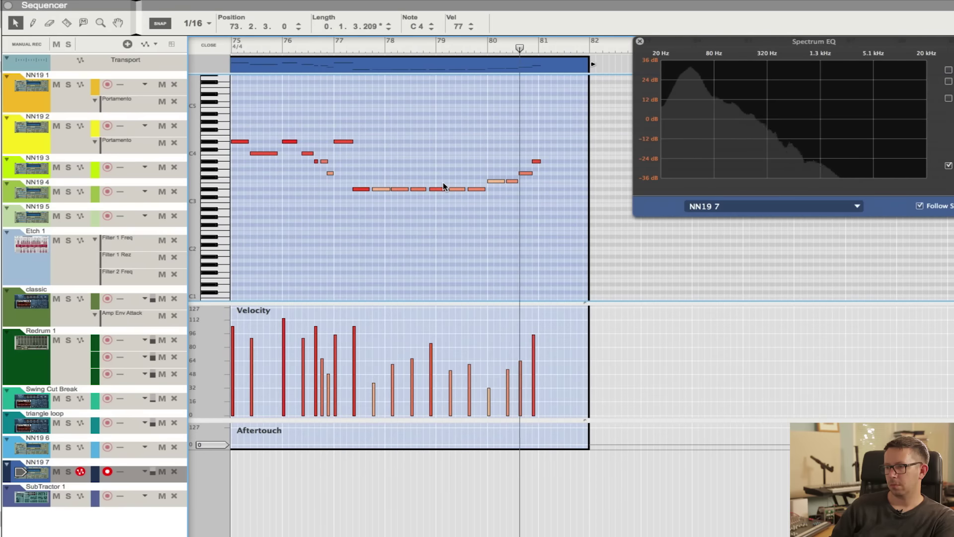
pyautogui.click(195, 43)
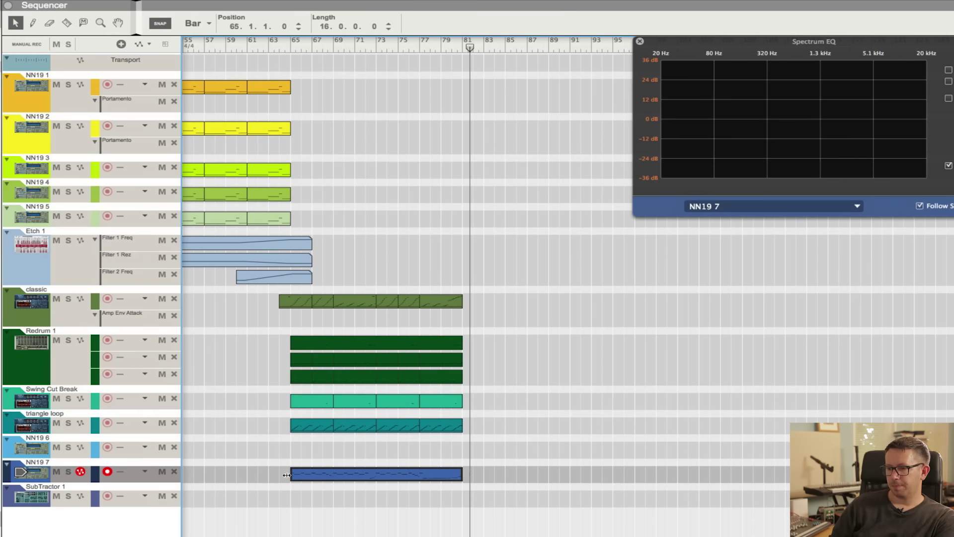
# Step: Solo the NN19 7 track, play it back alone, and reopen its clip for editing
pyautogui.scroll(-5, 363, 507)
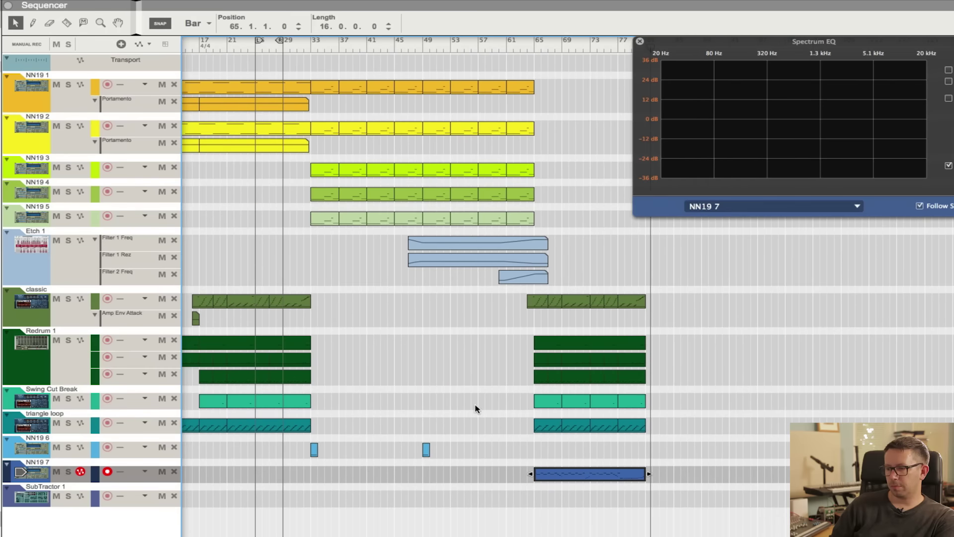
pyautogui.hscroll(-1, 476, 408)
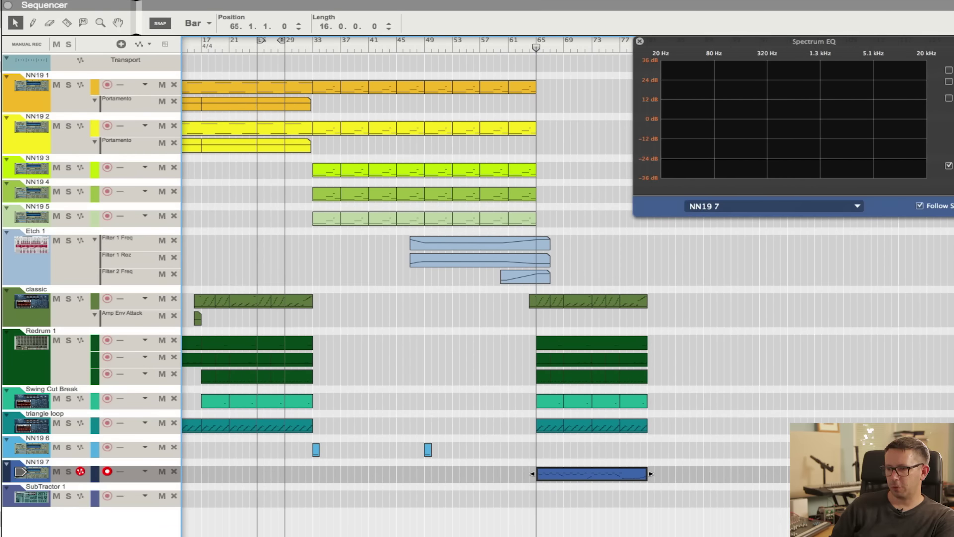
pyautogui.click(67, 473)
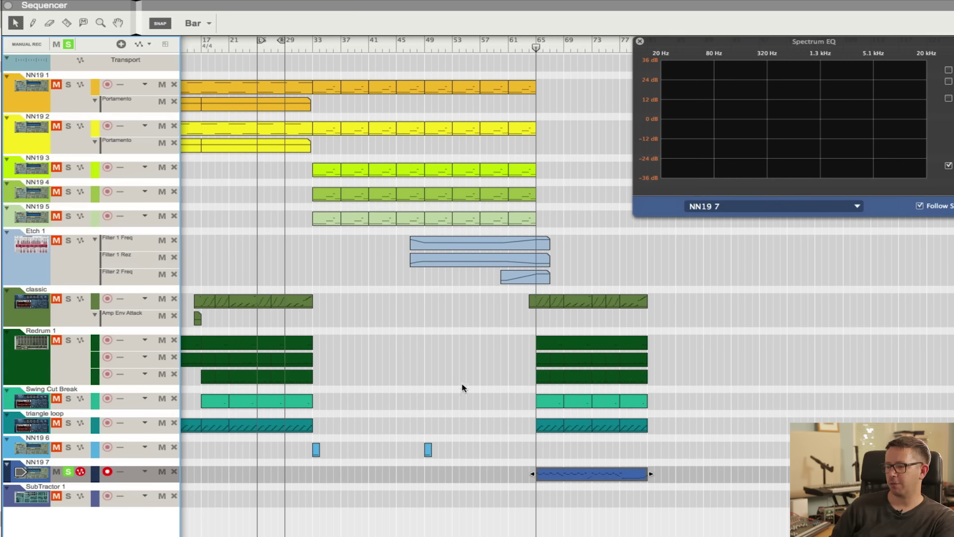
pyautogui.press('space')
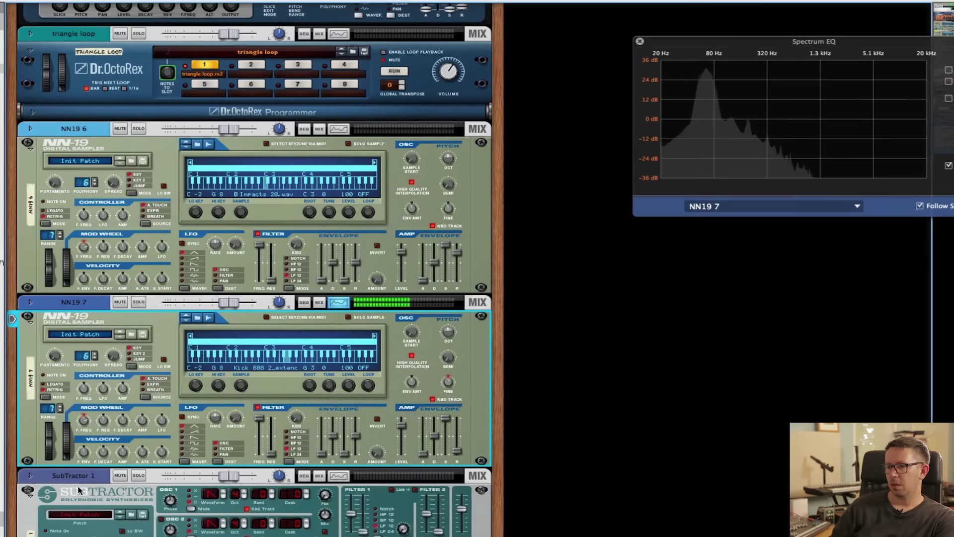
pyautogui.scroll(-5, 78, 489)
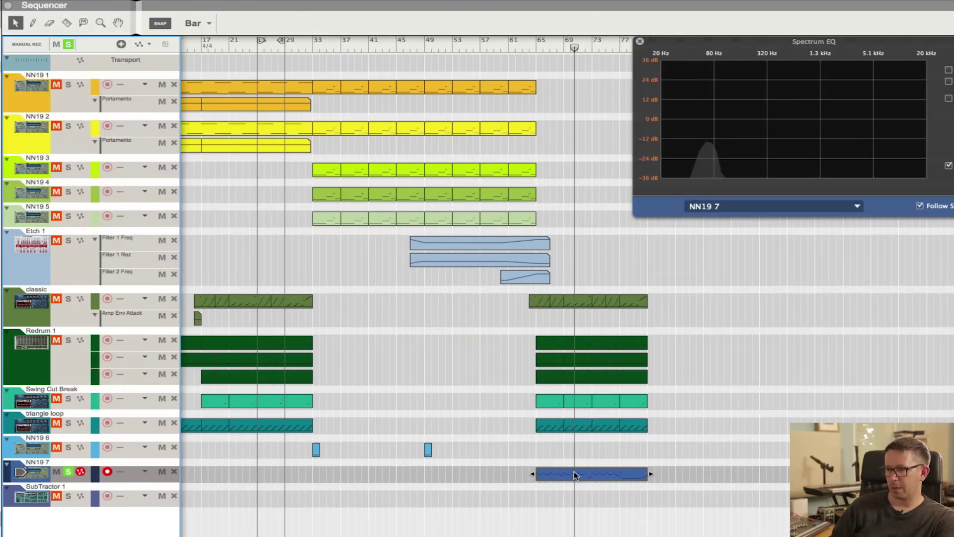
pyautogui.doubleClick(574, 471)
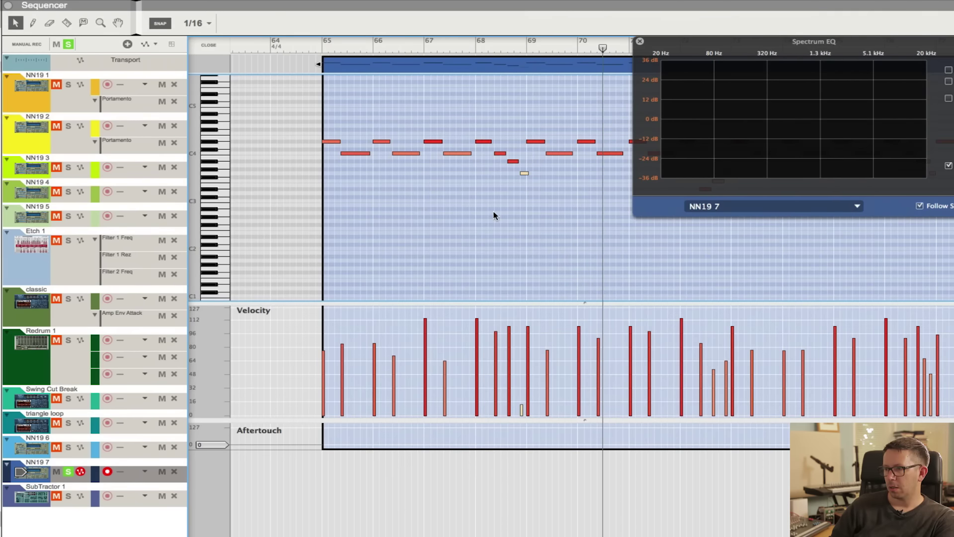
# Step: Nudge the NN19 7 sampler's master level slider up to 104
pyautogui.hscroll(5, 494, 213)
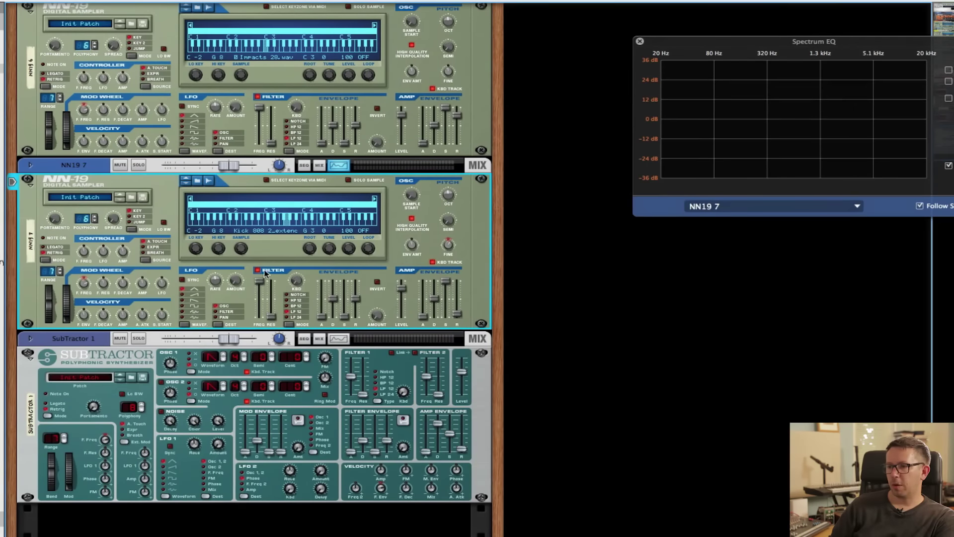
pyautogui.moveTo(256, 284)
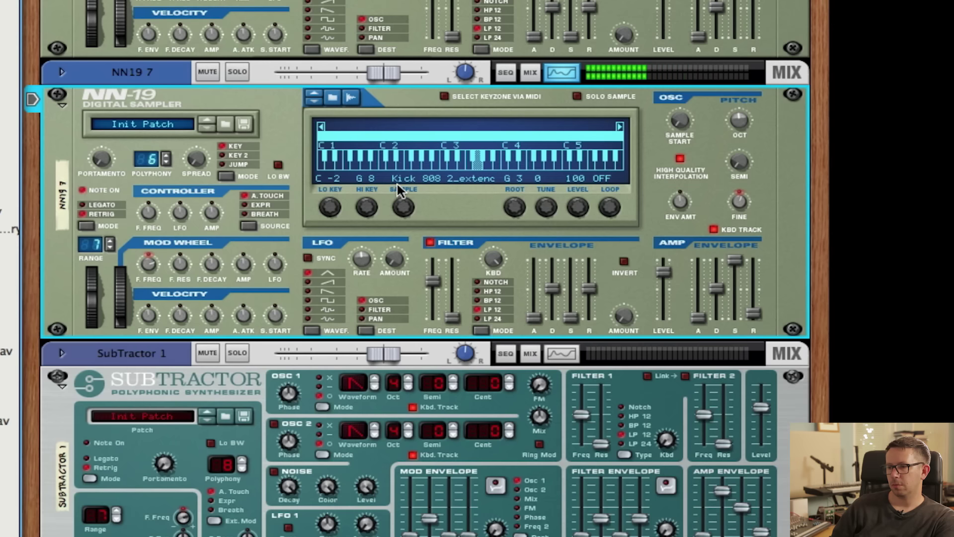
pyautogui.moveTo(667, 272); pyautogui.dragTo(666, 265)
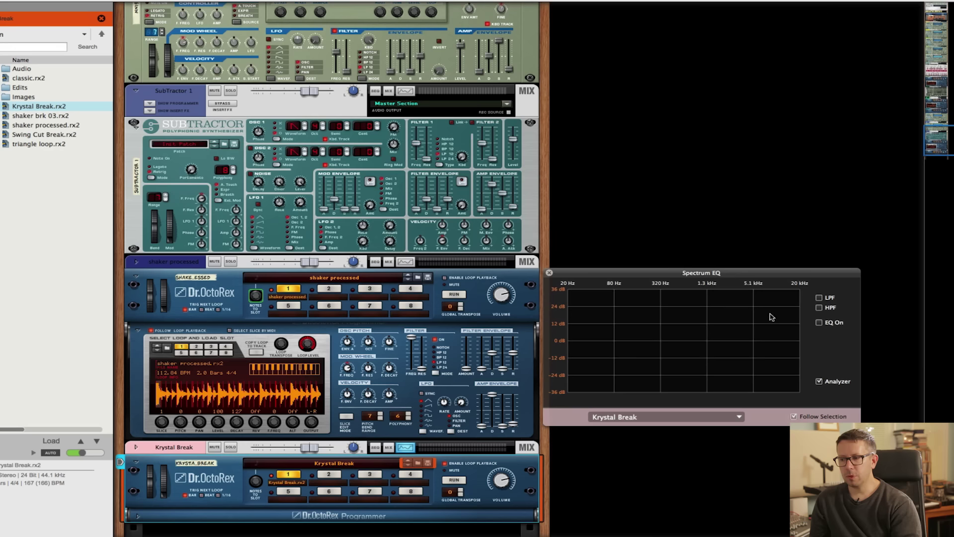
# Step: Enable Spectrum EQ's high-pass on Krystal Break and boost its high band by about 14 dB
pyautogui.click(819, 307)
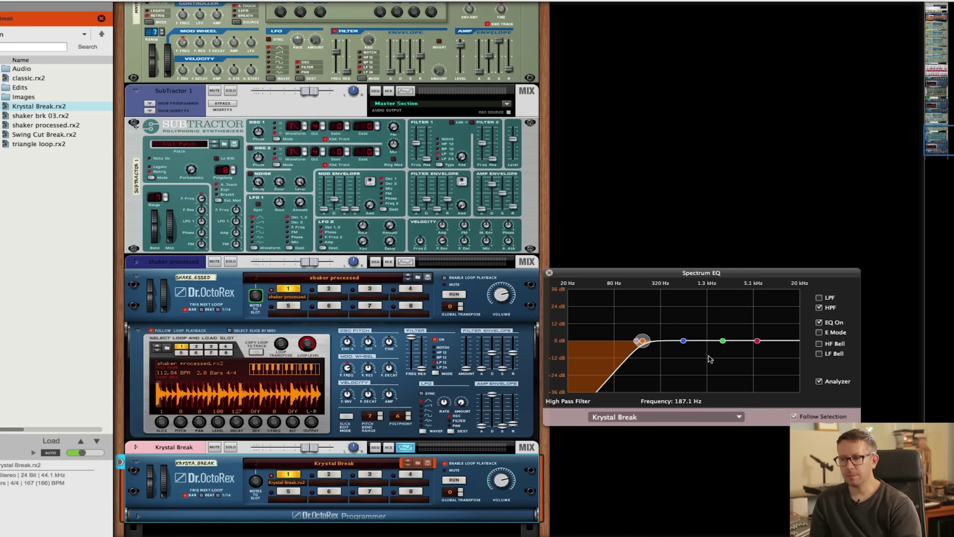
pyautogui.click(757, 341)
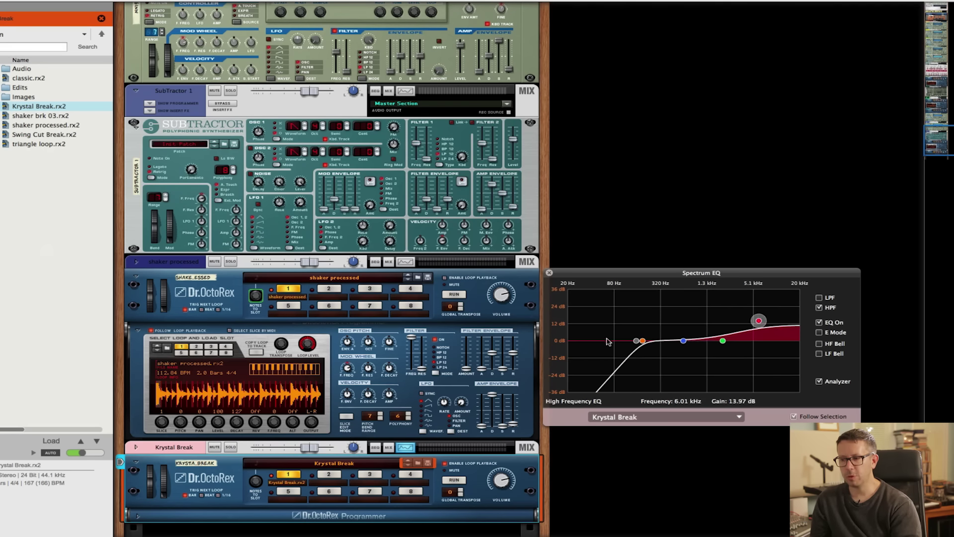
pyautogui.moveTo(642, 341); pyautogui.dragTo(678, 343)
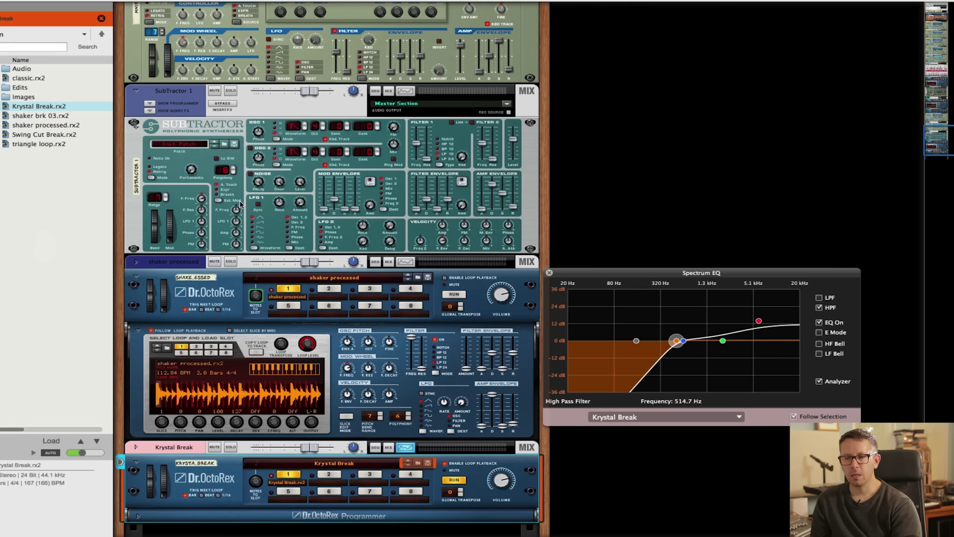
# Step: Solo Krystal Break during playback and fine-tune the high-pass cutoff to about 1.18 kHz
pyautogui.press('space')
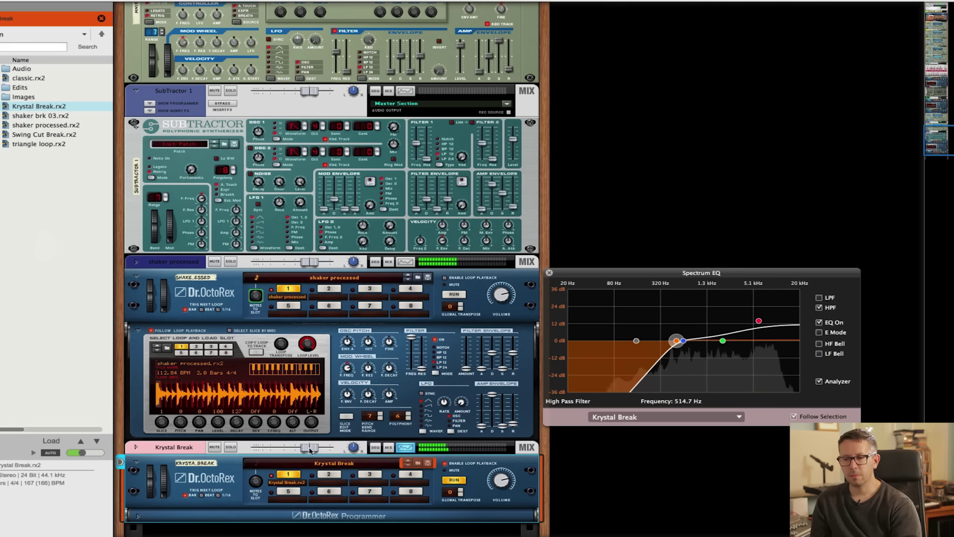
pyautogui.click(230, 447)
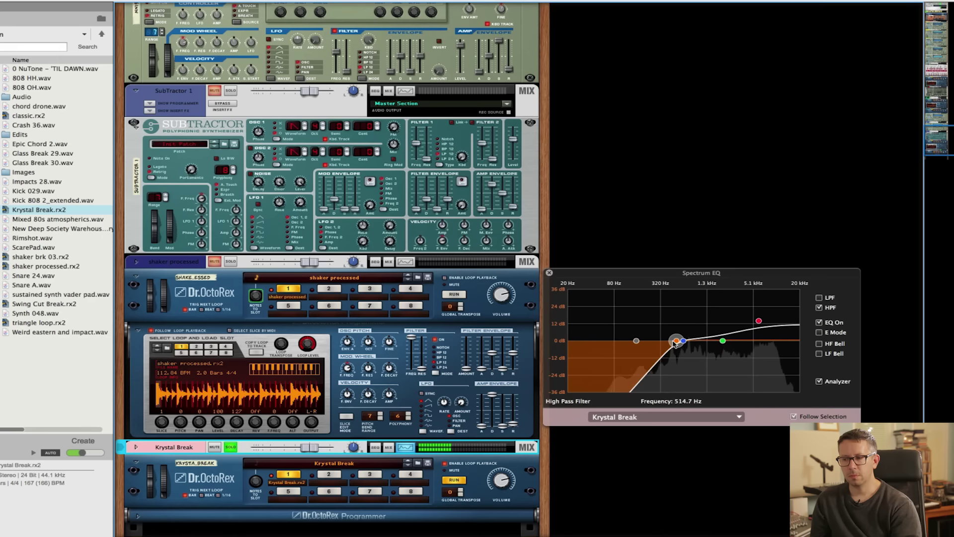
pyautogui.moveTo(674, 344); pyautogui.dragTo(678, 344)
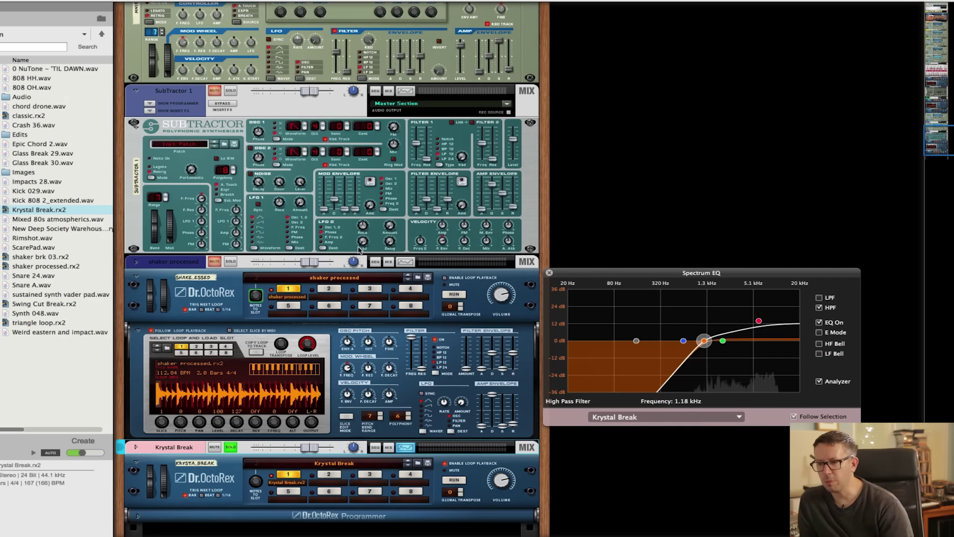
pyautogui.press('F7')
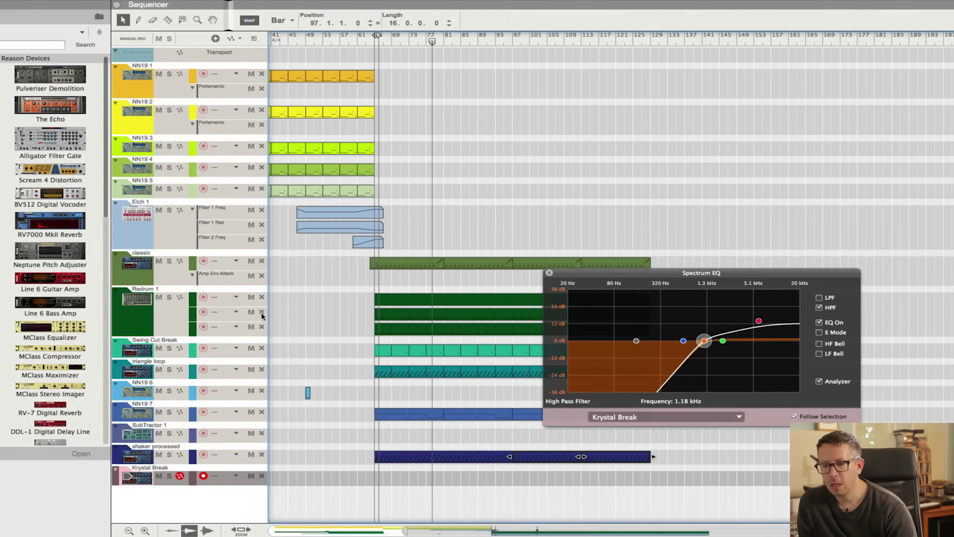
# Step: Keep Krystal Break soloed and drop its high-pass cutoff to about 962 Hz
pyautogui.click(171, 476)
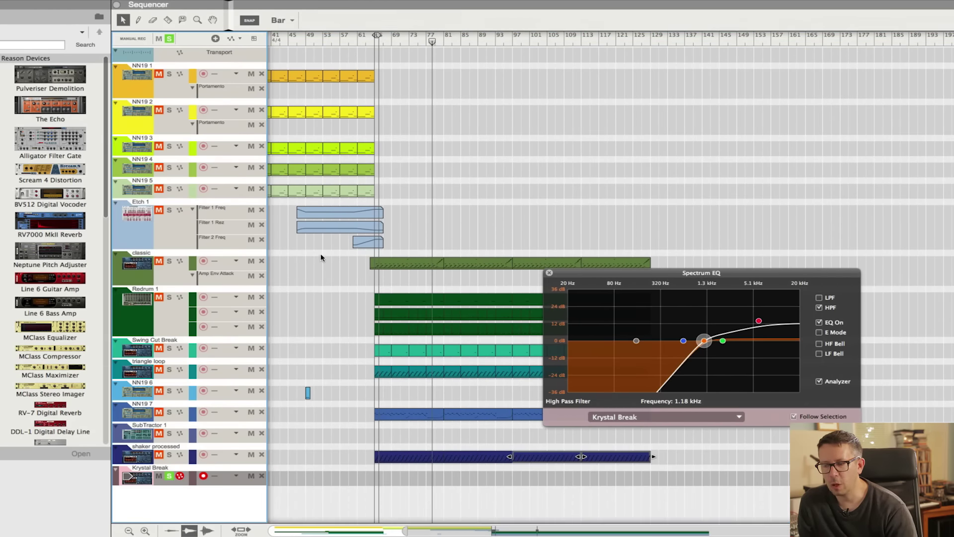
pyautogui.press('F7')
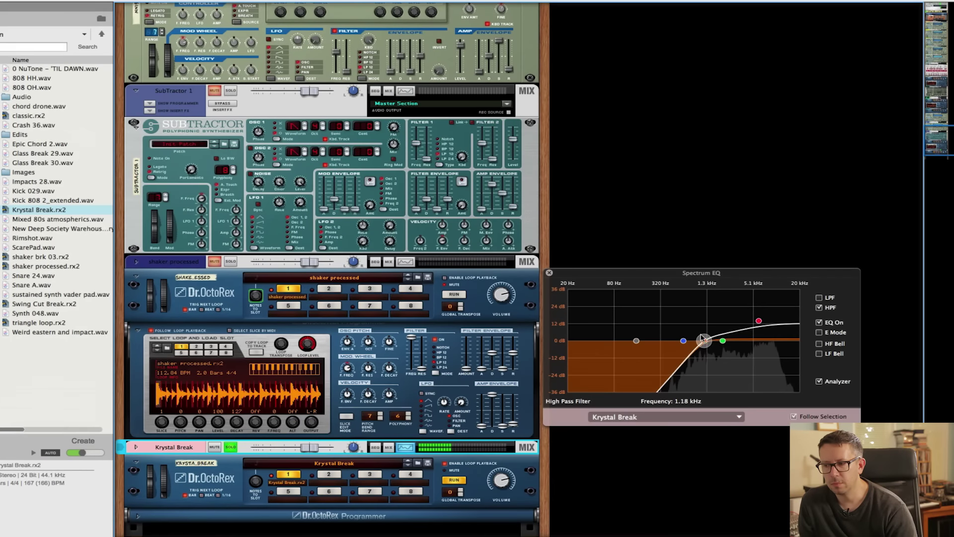
pyautogui.moveTo(704, 342); pyautogui.dragTo(698, 343)
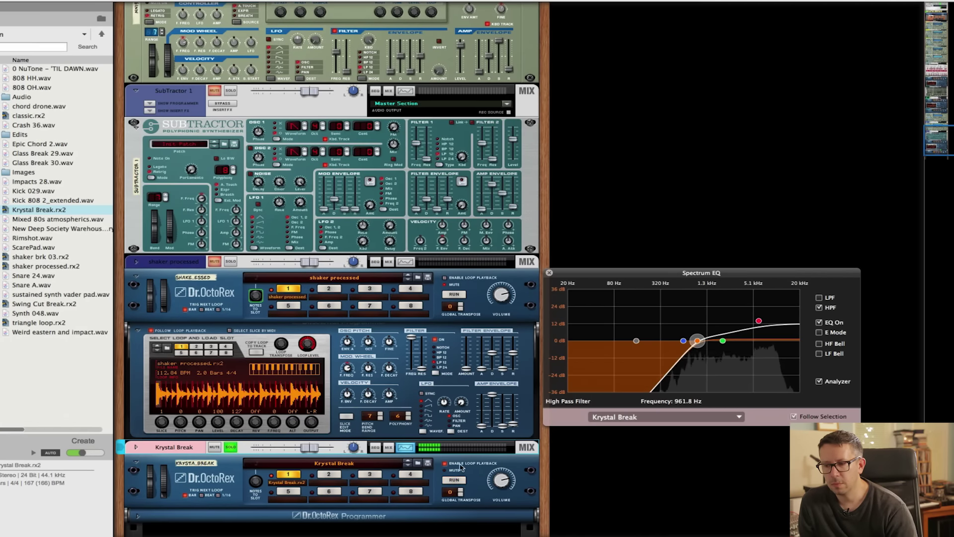
pyautogui.press('F7')
pyautogui.click(392, 39)
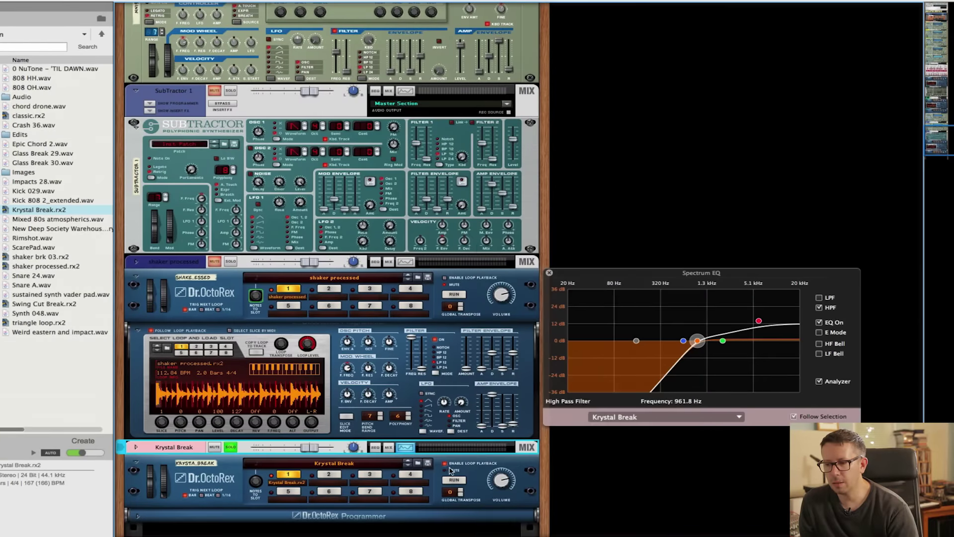
pyautogui.rightClick(477, 470)
pyautogui.click(215, 456)
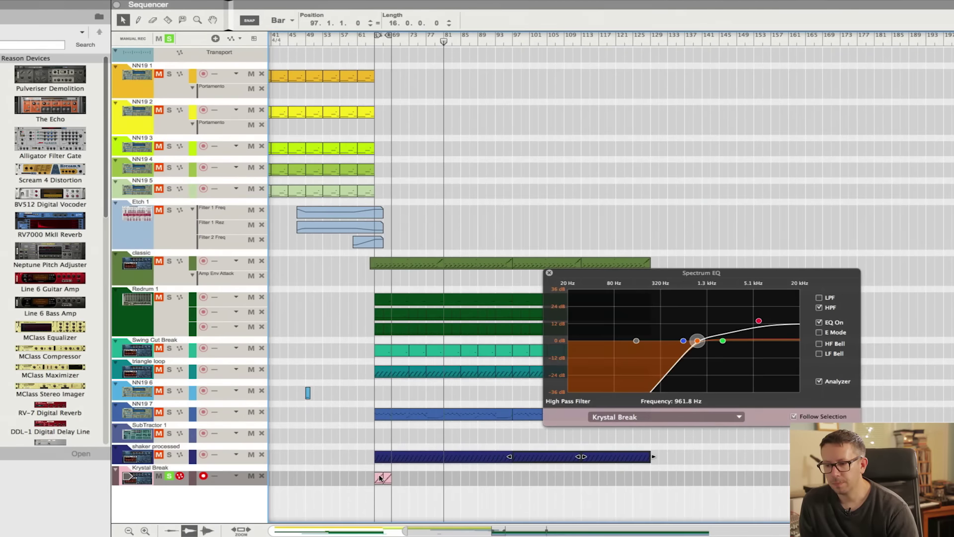
# Step: Close the Spectrum EQ window and delete the first slice note in the Krystal Break clip
pyautogui.doubleClick(378, 479)
pyautogui.hscroll(5, 646, 229)
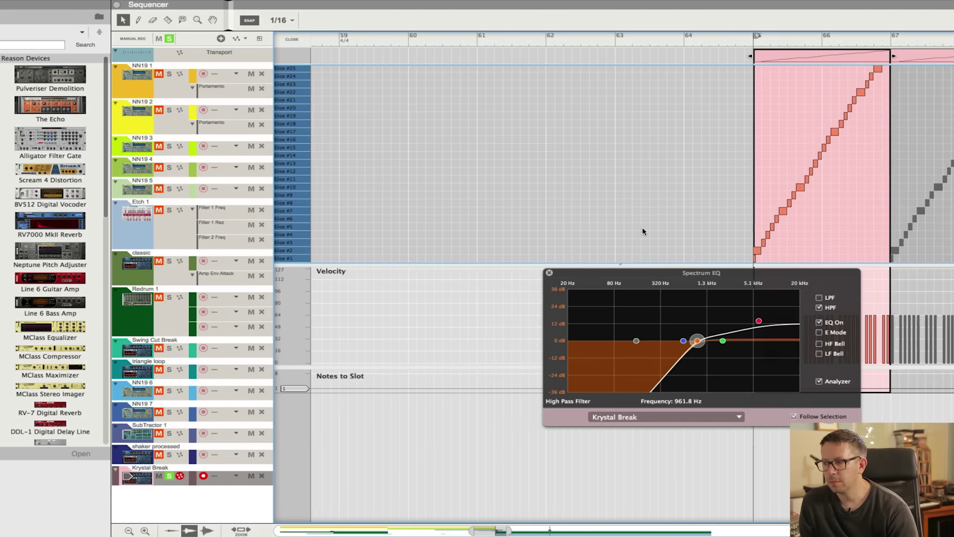
pyautogui.press('super+a')
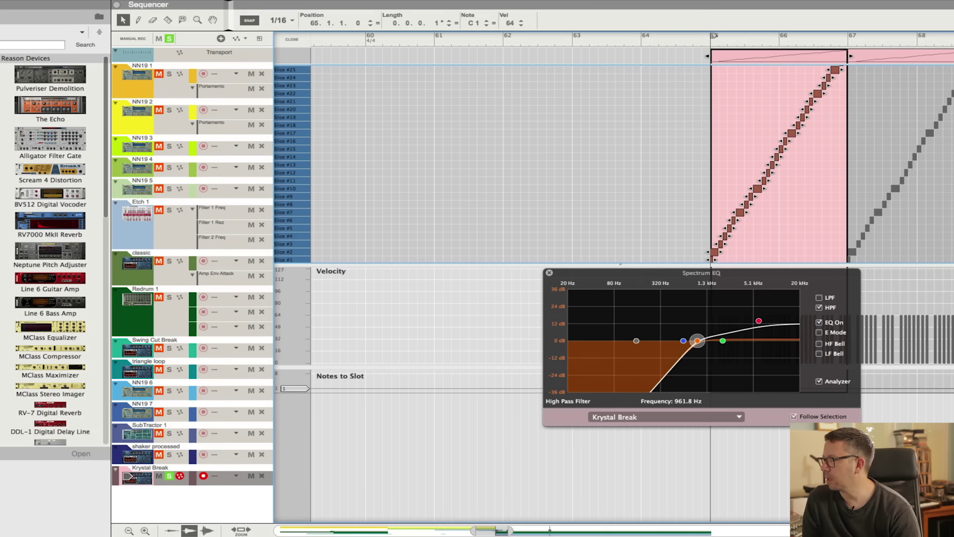
pyautogui.click(549, 274)
pyautogui.click(697, 243)
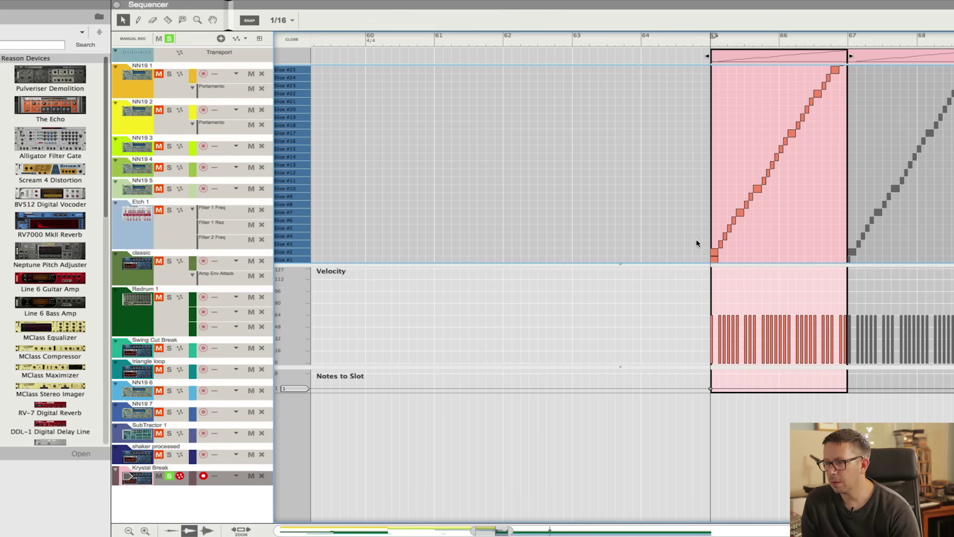
pyautogui.press('Delete')
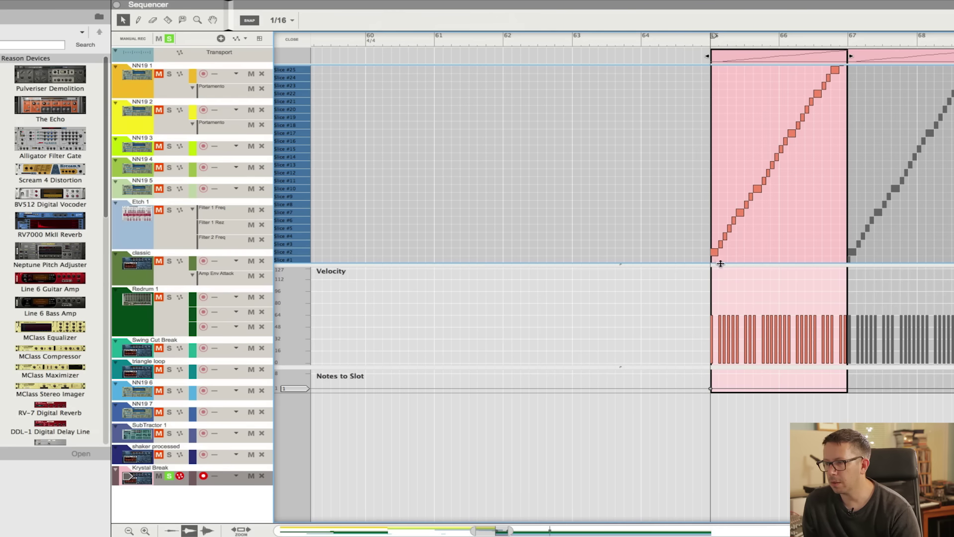
# Step: Play back the edited break and return to the arrangement view
pyautogui.press('space')
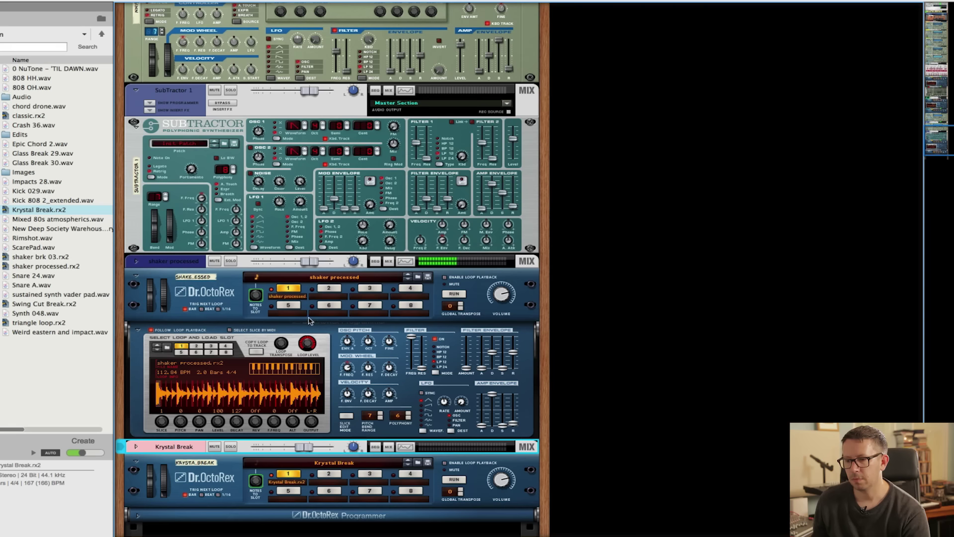
pyautogui.press('F7')
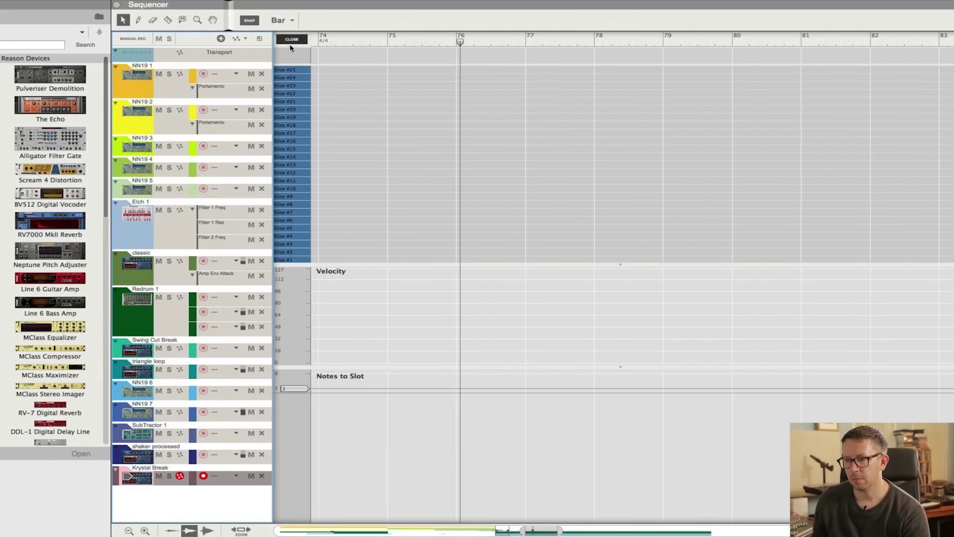
pyautogui.click(292, 39)
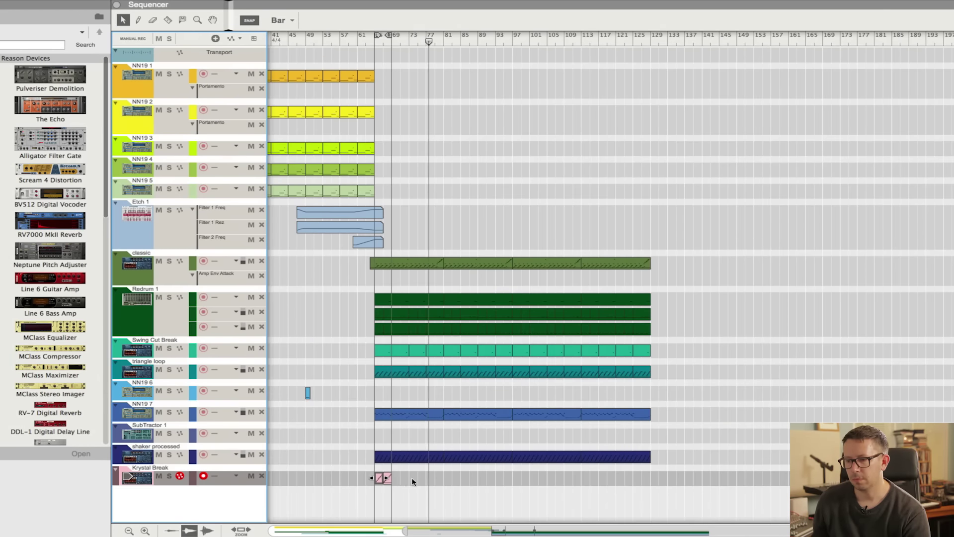
# Step: Loop and duplicate Krystal Break out to bar 129, then join the copies into one 64-bar clip
pyautogui.click(386, 481)
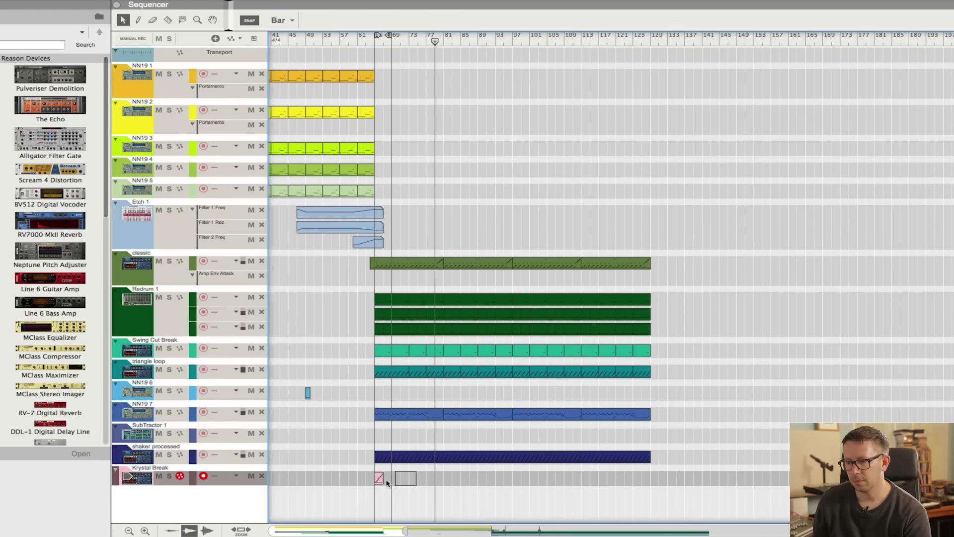
pyautogui.moveTo(381, 479); pyautogui.dragTo(315, 496)
pyautogui.hotkey('ctrl', 'd')
pyautogui.hotkey('ctrl', 'd')
pyautogui.hotkey('ctrl', 'd')
pyautogui.hotkey('ctrl', 'd')
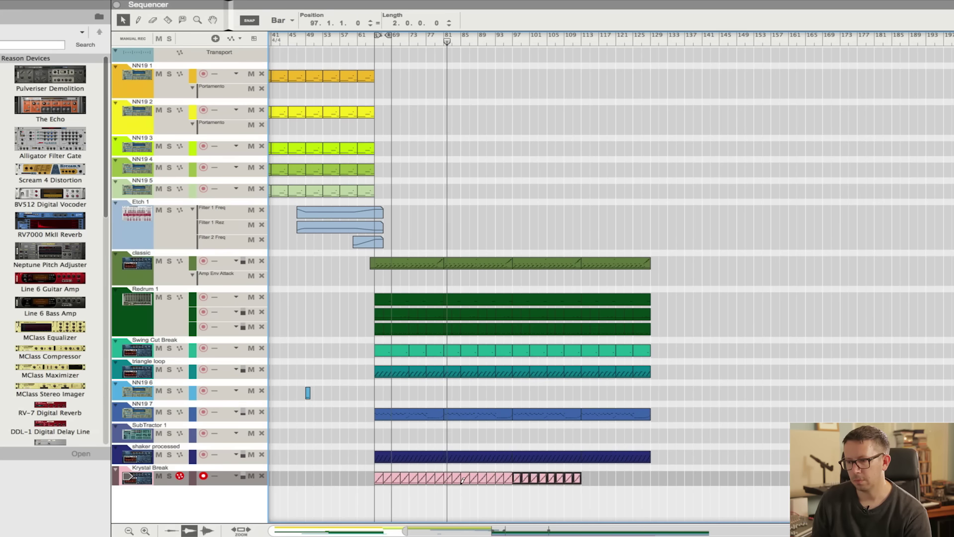
pyautogui.hotkey('ctrl', 'd')
pyautogui.moveTo(766, 468); pyautogui.dragTo(330, 505)
pyautogui.hotkey('ctrl', 'j')
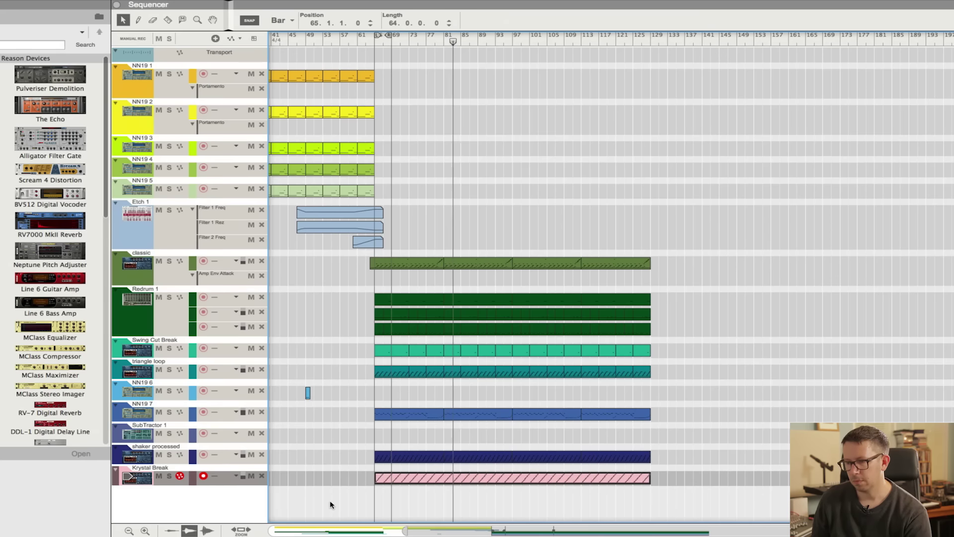
pyautogui.press('space')
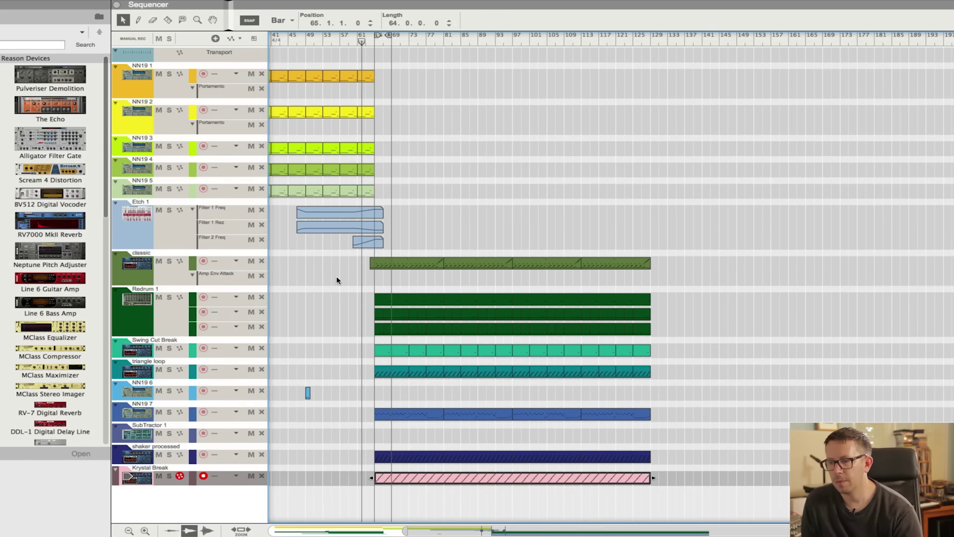
pyautogui.press('super+Tab')
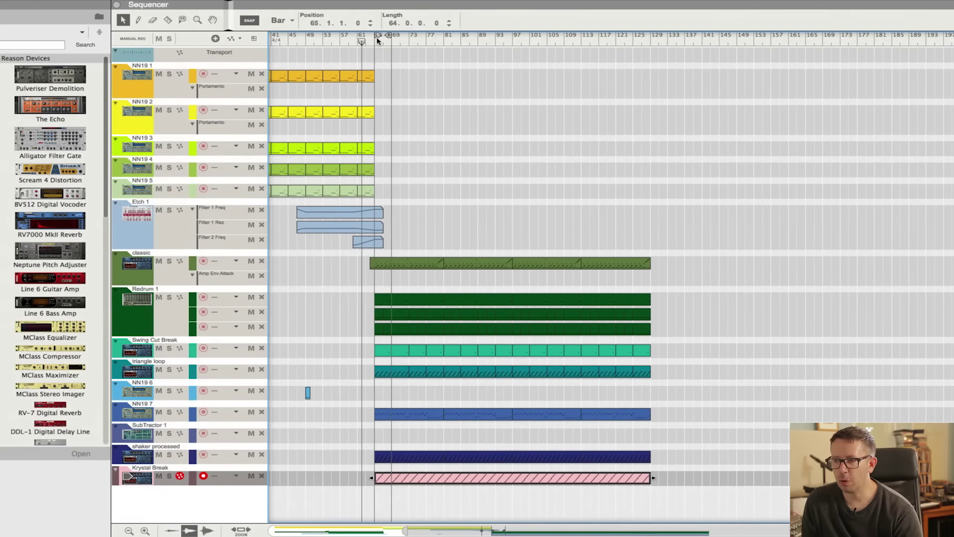
# Step: Duplicate the five NN19 tracks' clips out to bar 129
pyautogui.click(378, 40)
pyautogui.hscroll(-3, 434, 111)
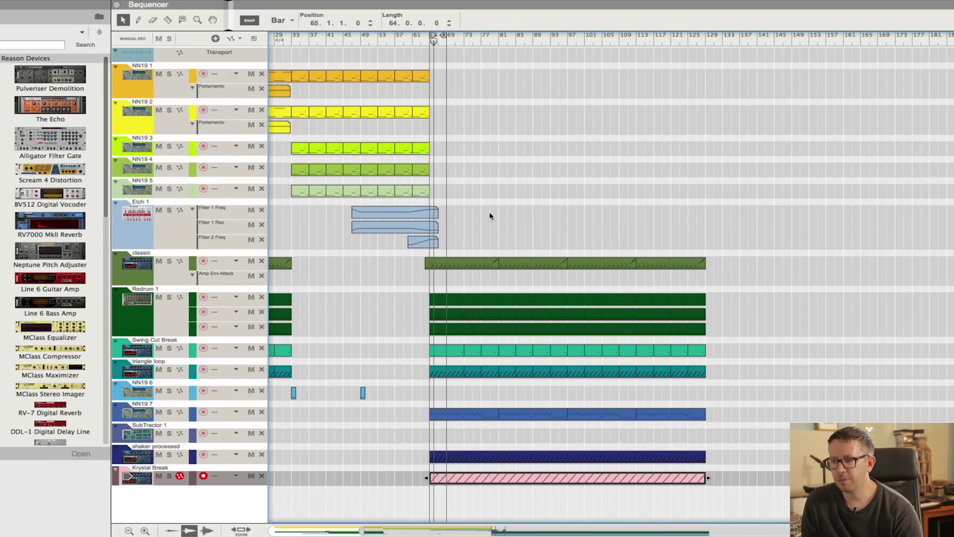
pyautogui.click(437, 216)
pyautogui.moveTo(452, 185); pyautogui.dragTo(431, 245)
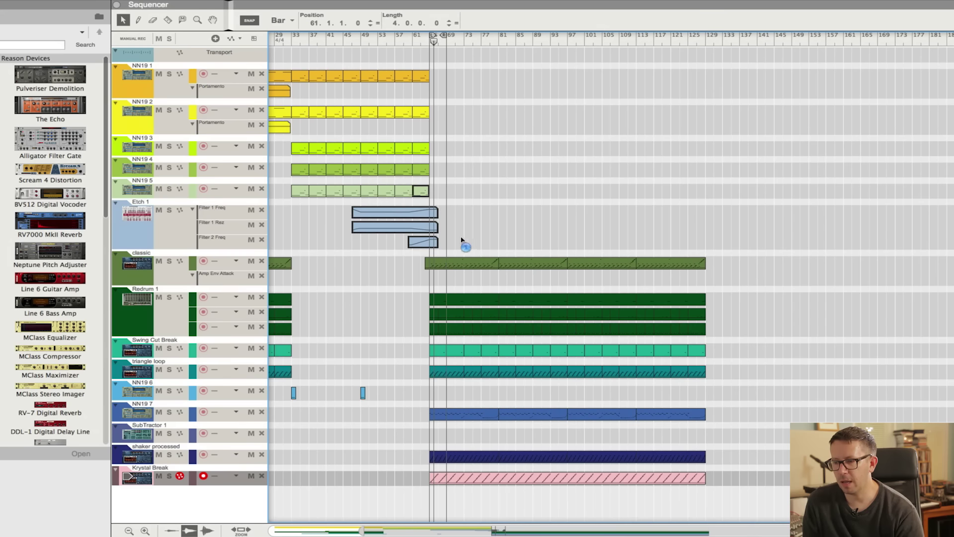
pyautogui.click(462, 240)
pyautogui.hscroll(3, 436, 207)
pyautogui.moveTo(372, 243); pyautogui.dragTo(373, 243)
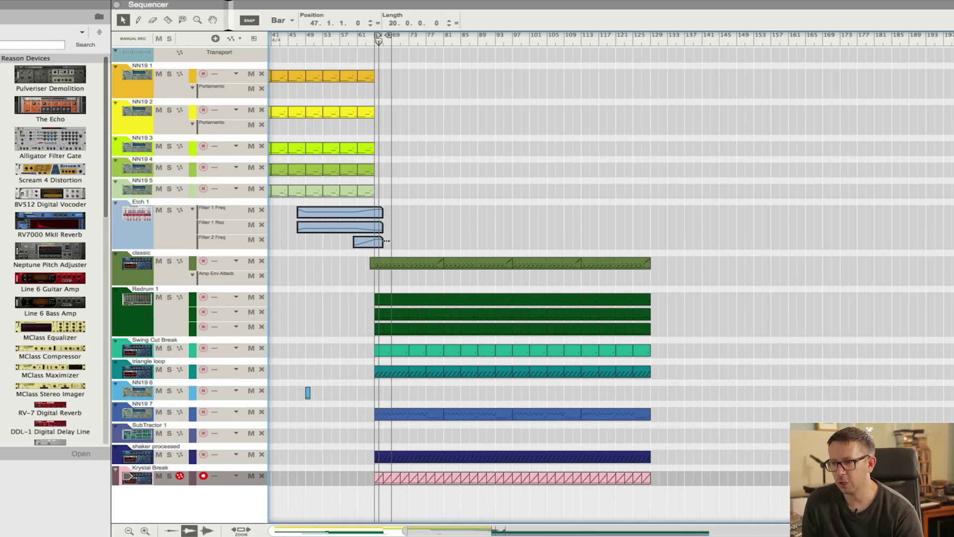
pyautogui.click(383, 188)
pyautogui.moveTo(261, 121); pyautogui.dragTo(347, 57)
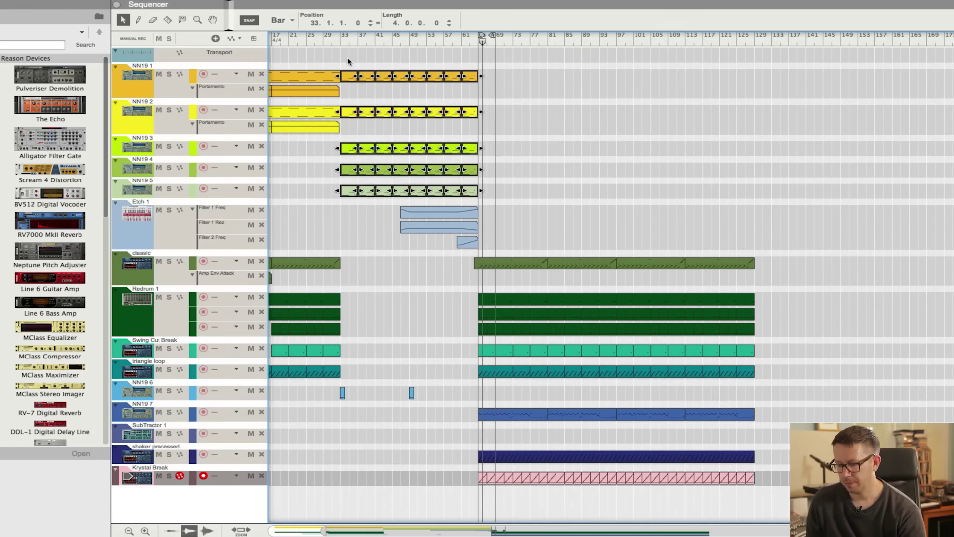
pyautogui.hotkey('ctrl', 'd')
pyautogui.hotkey('ctrl', 'd')
pyautogui.click(516, 208)
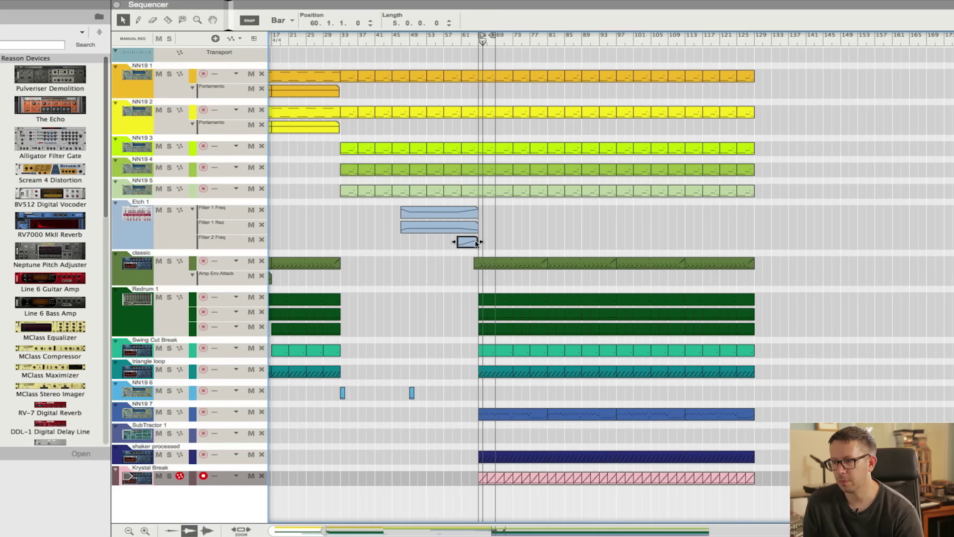
# Step: Stretch Etch's Filter 2 Freq automation clip to bar 125 and open it for editing
pyautogui.moveTo(490, 238); pyautogui.dragTo(752, 232)
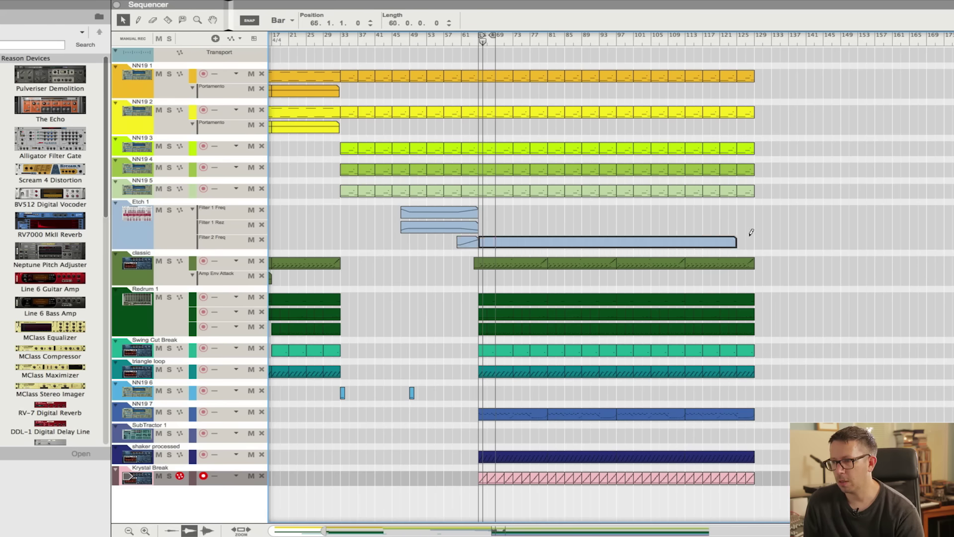
pyautogui.doubleClick(745, 243)
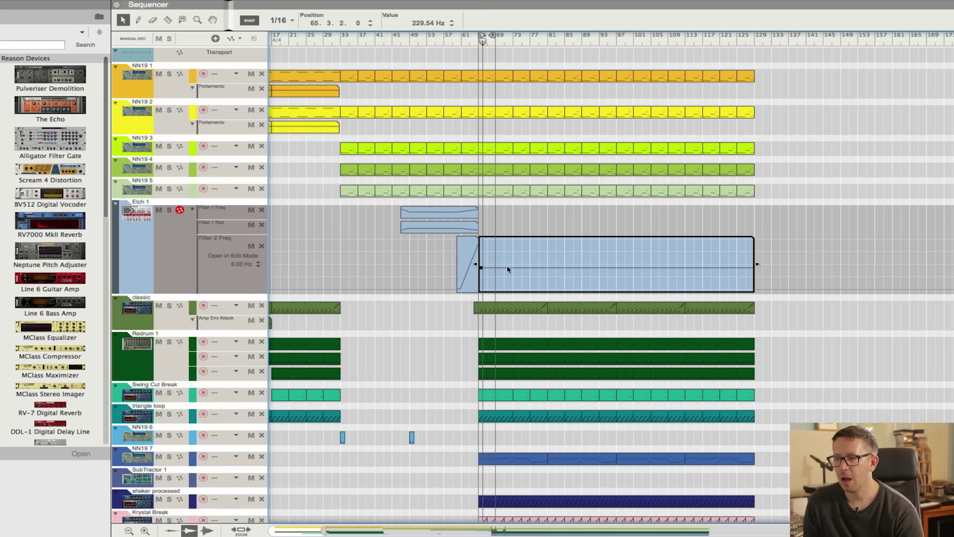
pyautogui.moveTo(481, 38); pyautogui.dragTo(468, 42)
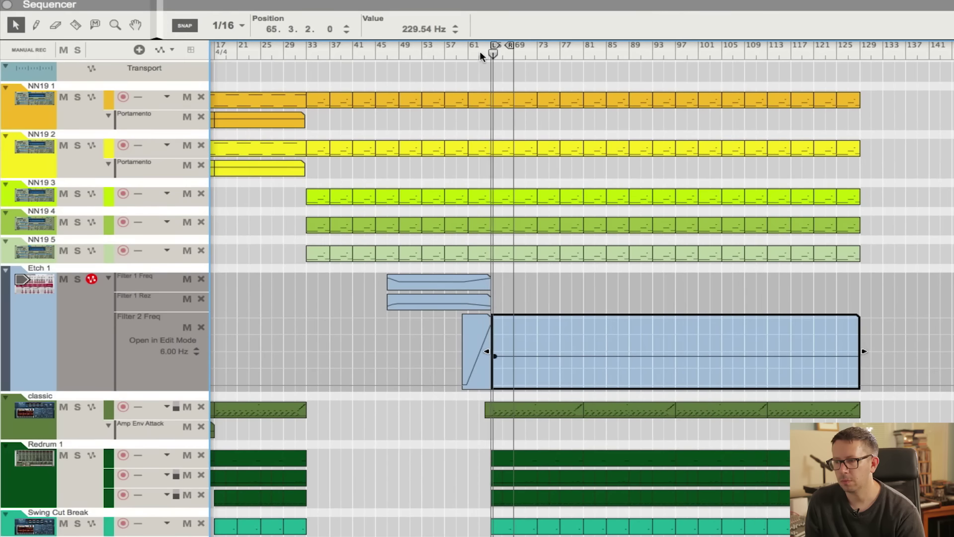
pyautogui.click(484, 302)
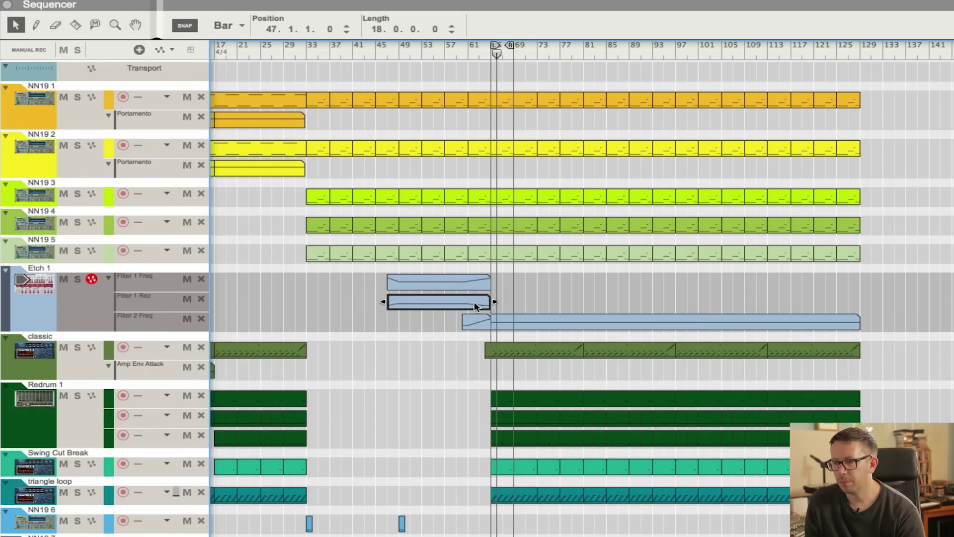
# Step: Lengthen the Filter 1 Freq clip to about bar 125 and lower its point near bar 65
pyautogui.click(479, 280)
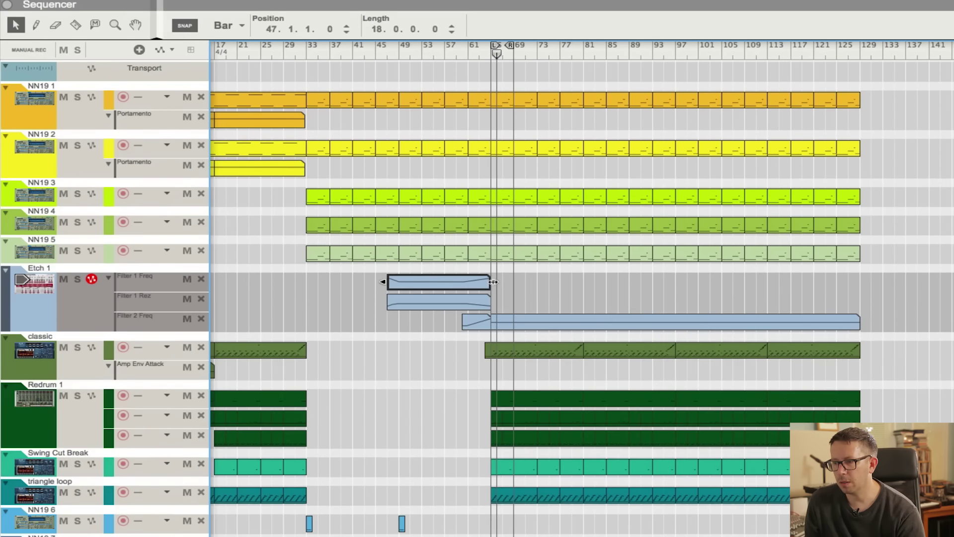
pyautogui.moveTo(493, 281); pyautogui.dragTo(911, 282)
pyautogui.click(482, 51)
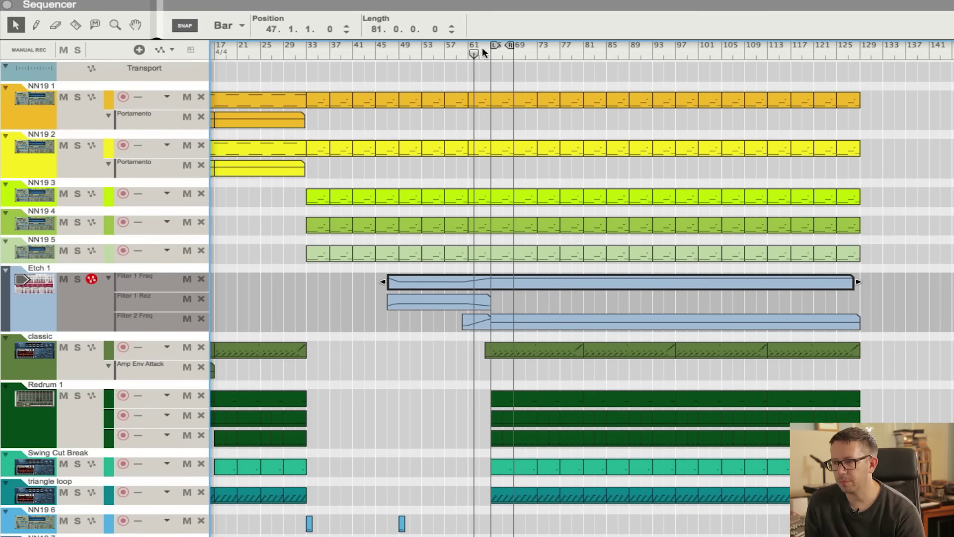
pyautogui.doubleClick(497, 282)
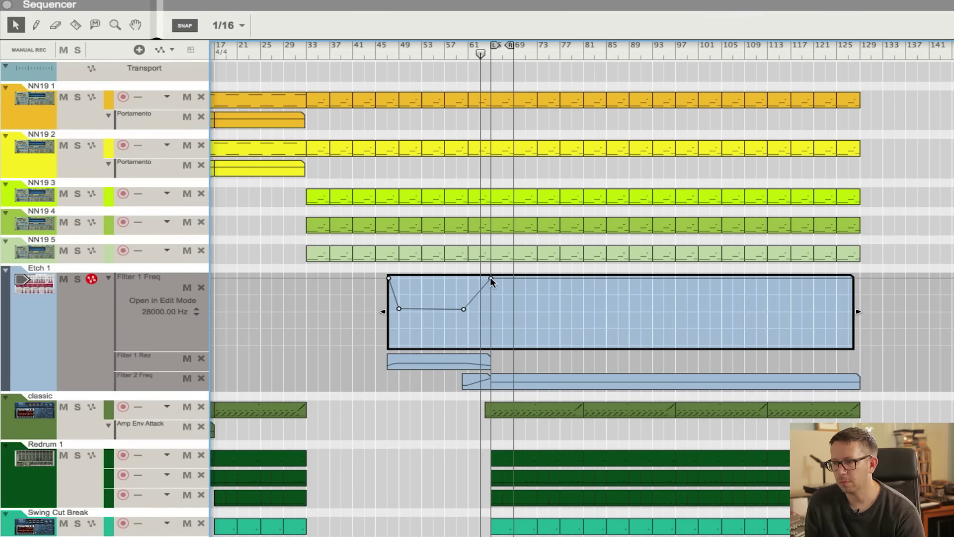
pyautogui.click(491, 288)
pyautogui.moveTo(491, 287); pyautogui.dragTo(491, 289)
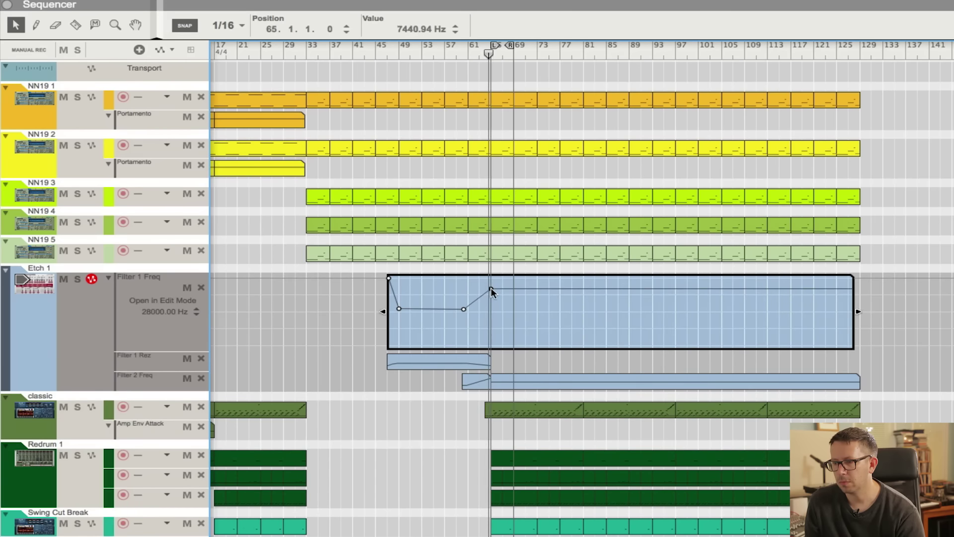
# Step: Pull down the Filter 2 Freq ramp's end point and lower the long Filter 2 Freq clip
pyautogui.click(457, 50)
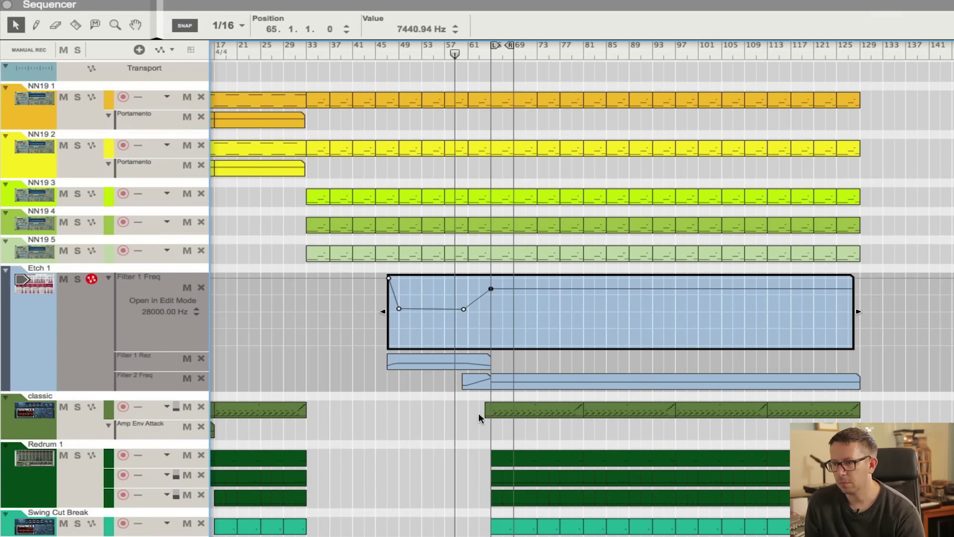
pyautogui.click(485, 381)
pyautogui.doubleClick(489, 322)
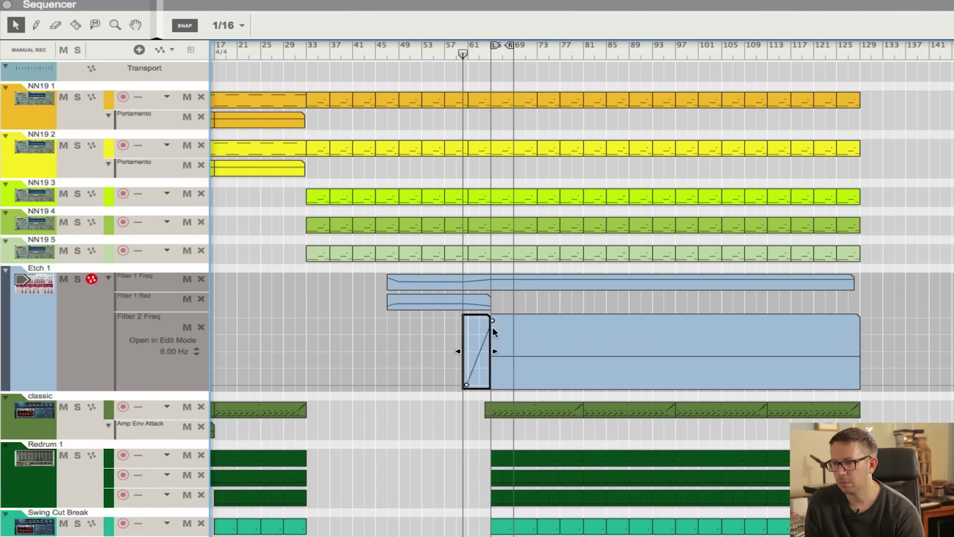
pyautogui.moveTo(492, 320); pyautogui.dragTo(490, 353)
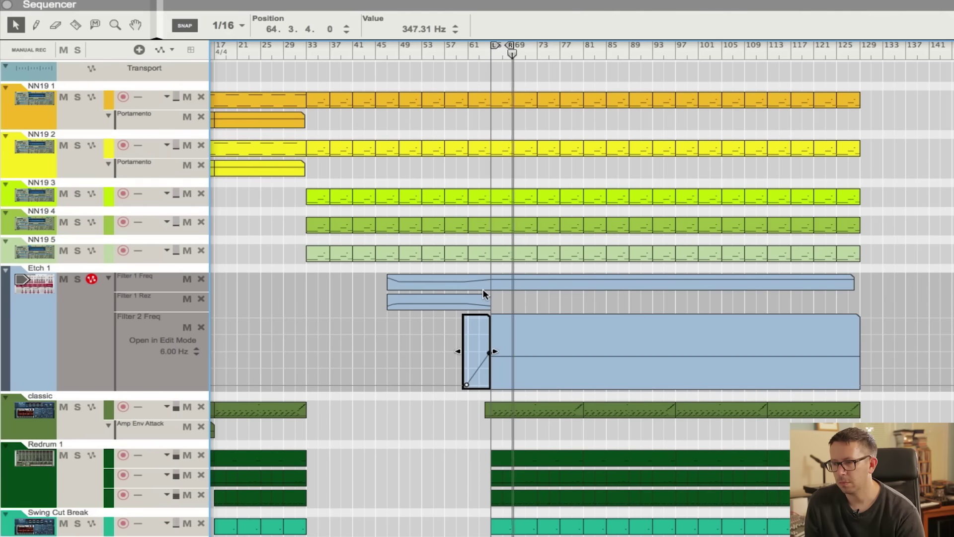
pyautogui.click(494, 355)
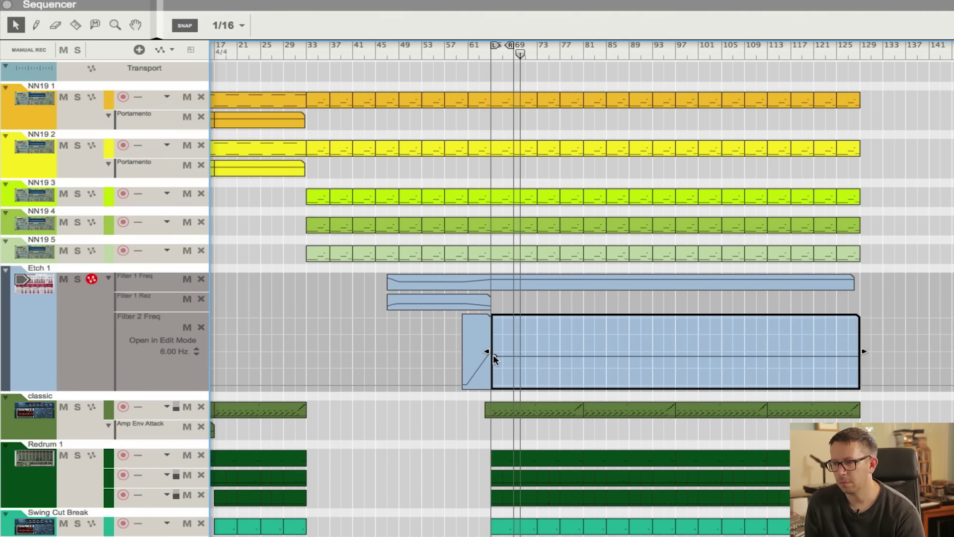
pyautogui.moveTo(493, 355)
pyautogui.mouseDown()
pyautogui.moveTo(495, 364)
pyautogui.moveTo(494, 354)
pyautogui.mouseUp()
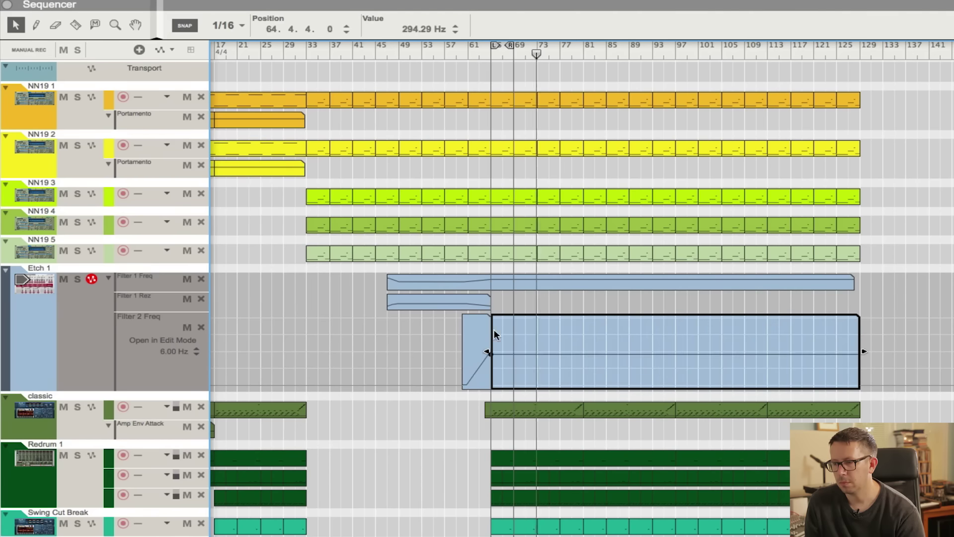
# Step: Add a fully open 28000 Hz Filter 1 Freq point around bar 65
pyautogui.click(498, 280)
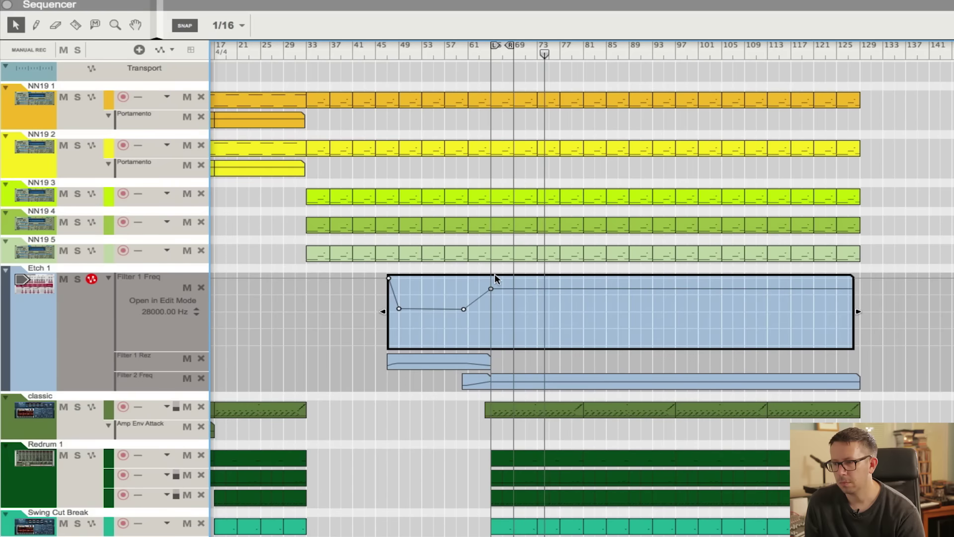
pyautogui.moveTo(498, 273); pyautogui.dragTo(491, 273)
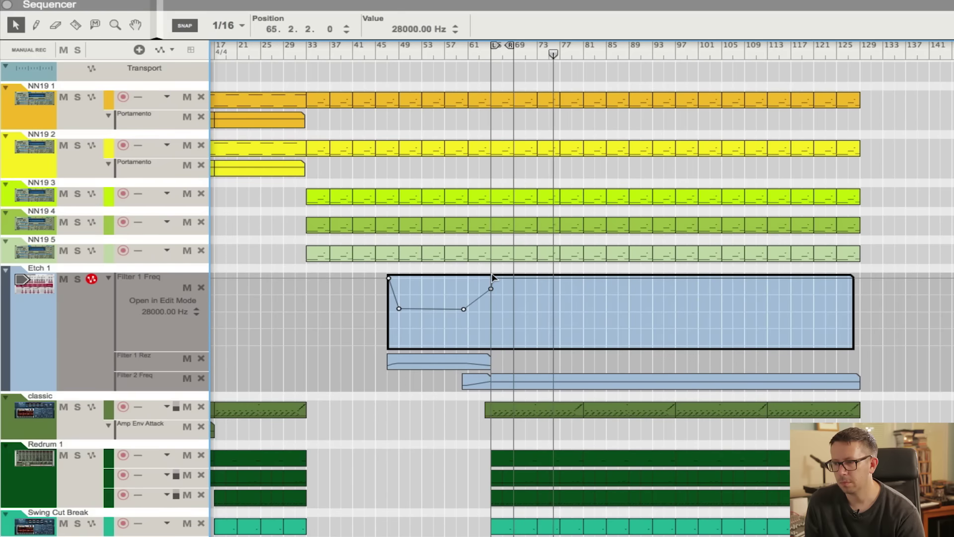
pyautogui.moveTo(512, 318); pyautogui.dragTo(509, 308)
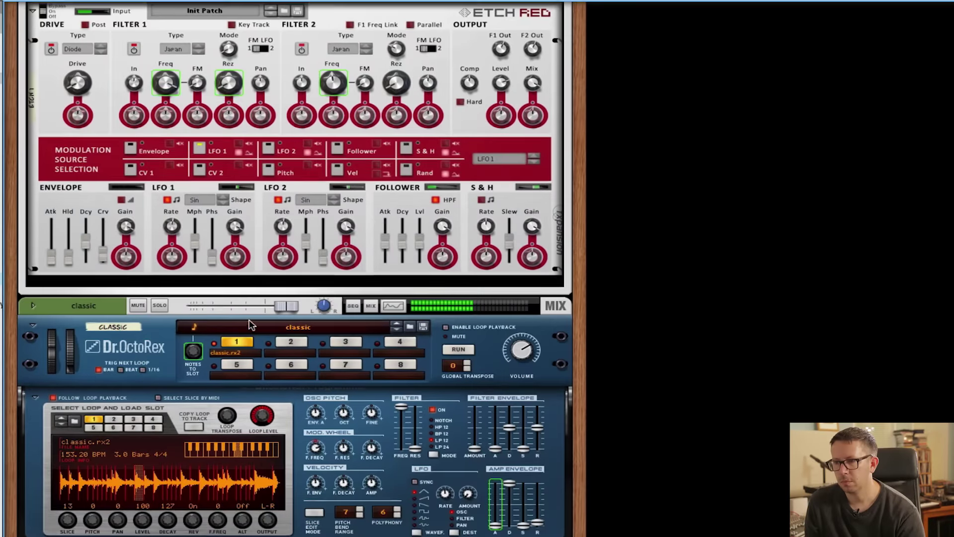
# Step: Pull the Bus 1 level fader in Reason's rack down slightly
pyautogui.scroll(5, 286, 243)
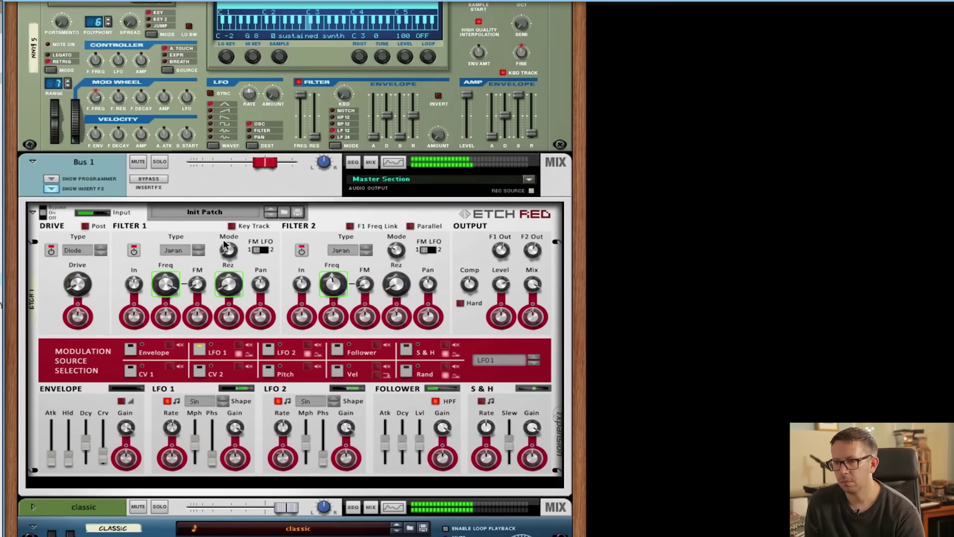
pyautogui.moveTo(258, 159); pyautogui.dragTo(255, 165)
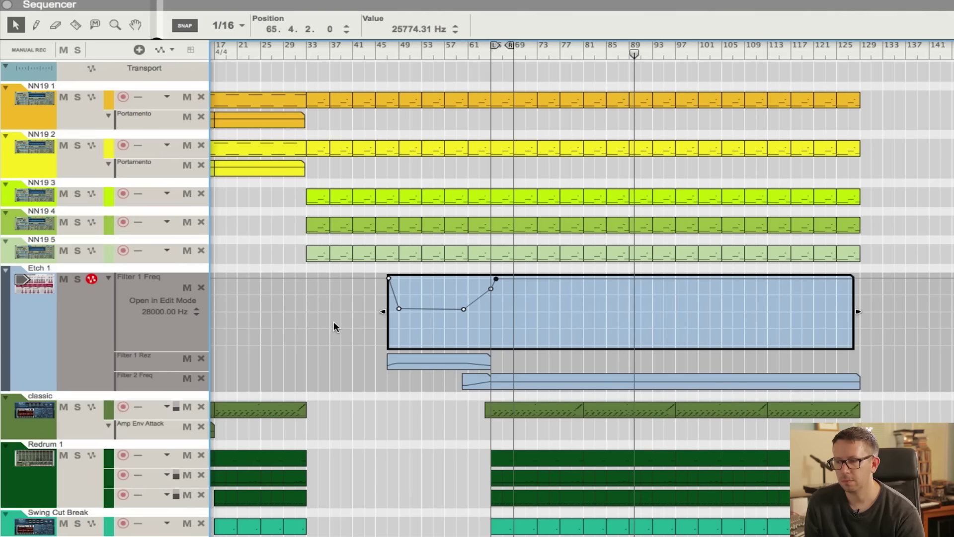
# Step: Pencil in a rising Filter 2 Freq curve starting at bar 93
pyautogui.hscroll(-1, 597, 347)
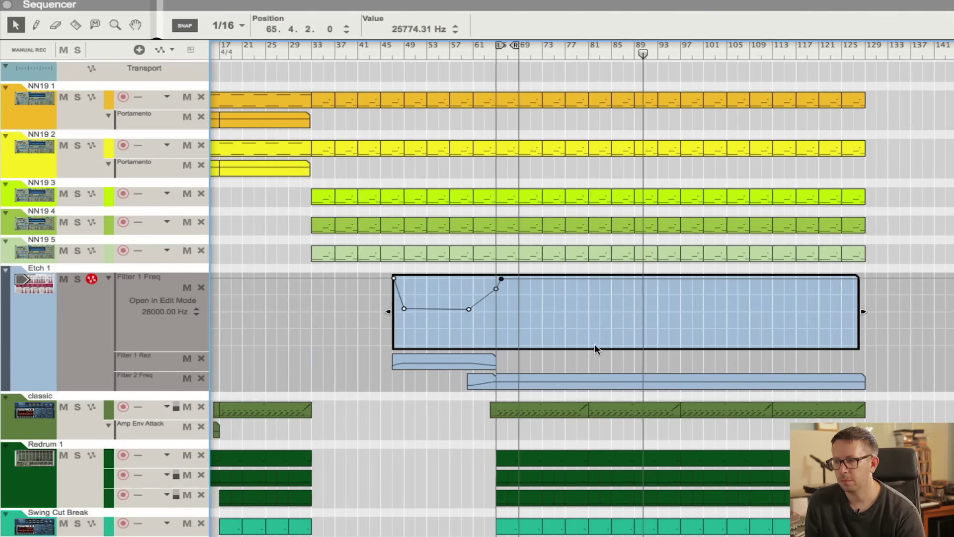
pyautogui.doubleClick(666, 382)
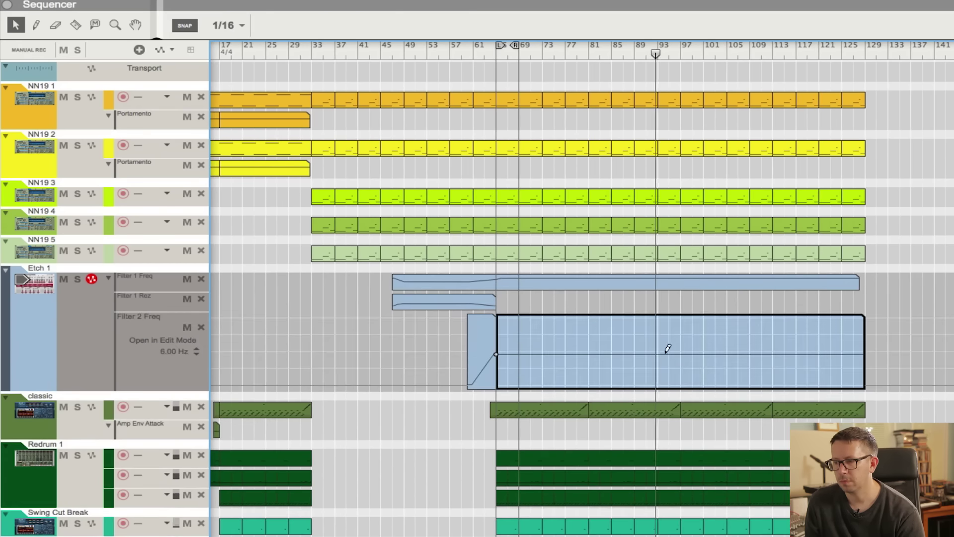
pyautogui.keyDown('alt'); pyautogui.click(659, 354); pyautogui.keyUp('alt')
pyautogui.moveTo(685, 341)
pyautogui.mouseDown()
pyautogui.moveTo(680, 329)
pyautogui.moveTo(689, 338)
pyautogui.mouseUp()
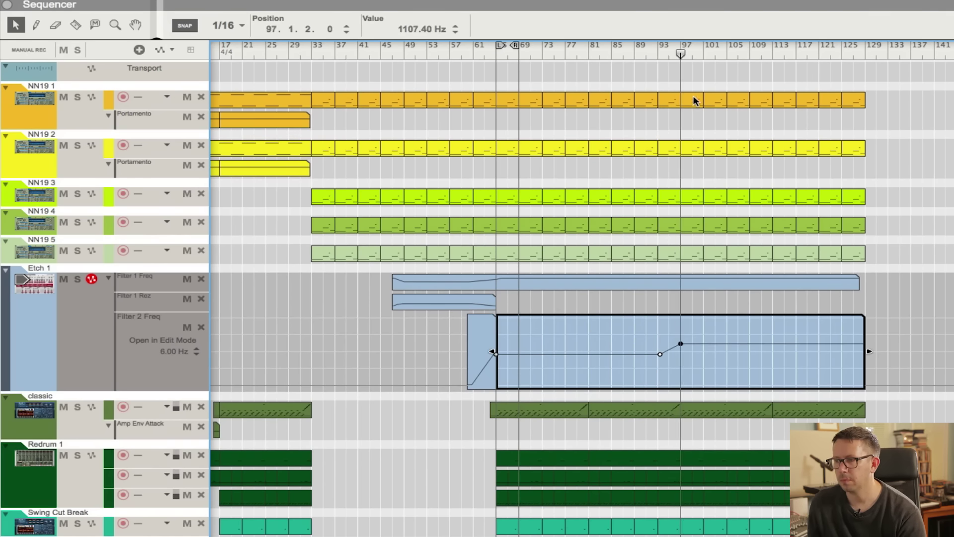
# Step: Delete the NN19 1–5 clips after bar 97 so they end there
pyautogui.moveTo(686, 64); pyautogui.dragTo(888, 252)
pyautogui.press('Delete')
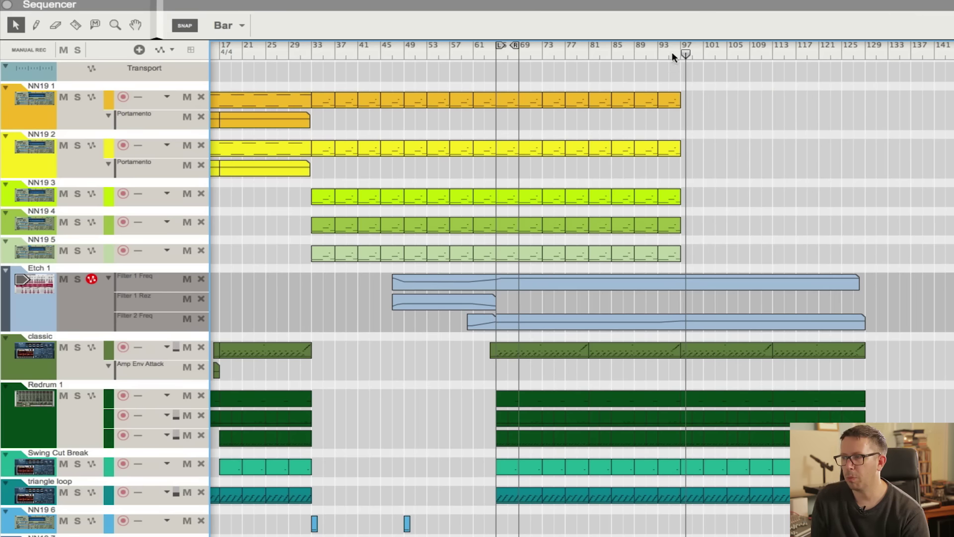
pyautogui.click(681, 52)
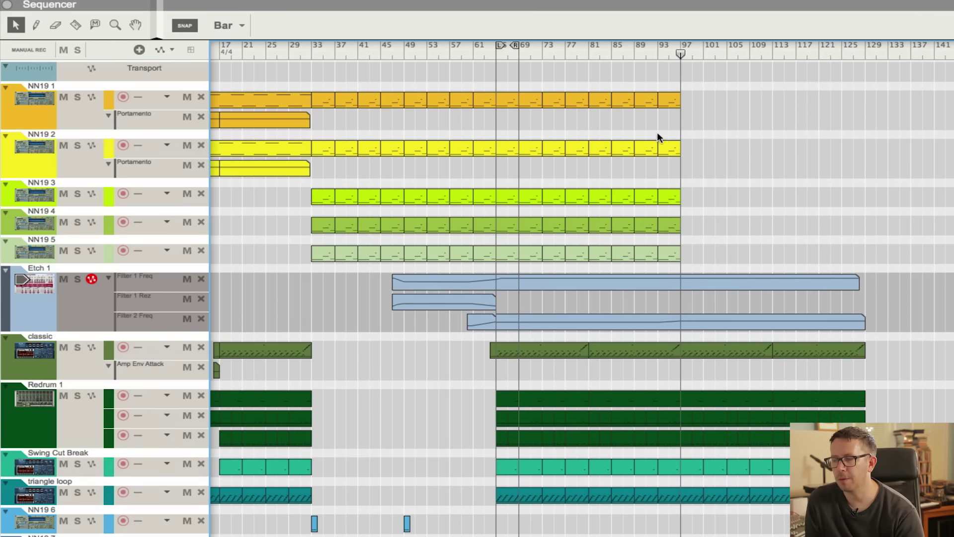
pyautogui.click(662, 53)
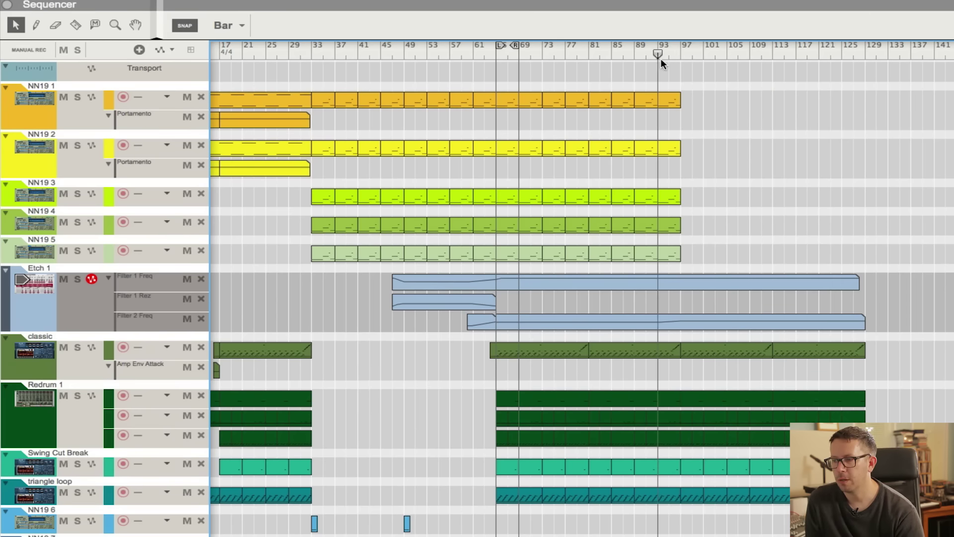
# Step: Finish the Filter 2 Freq edit and close Cubase's Compressor window
pyautogui.doubleClick(671, 321)
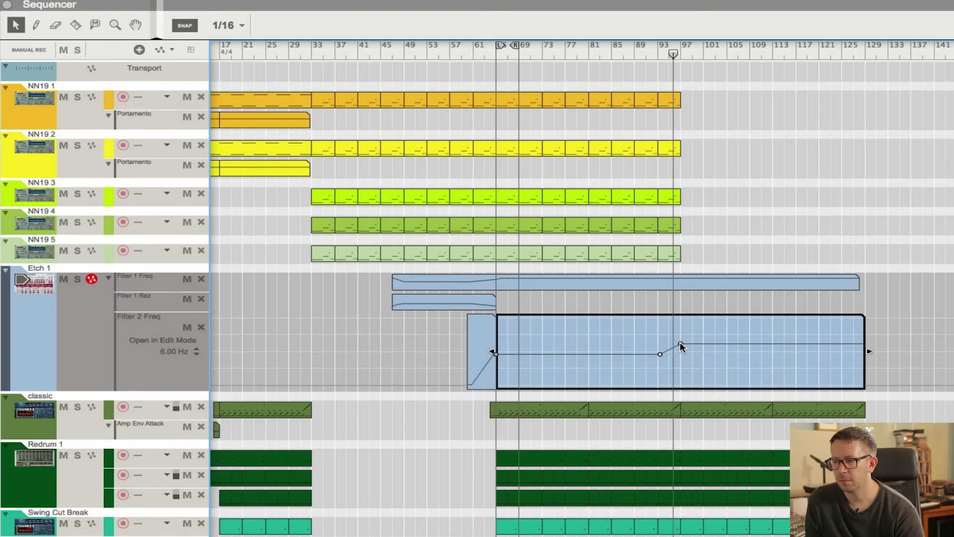
pyautogui.doubleClick(644, 272)
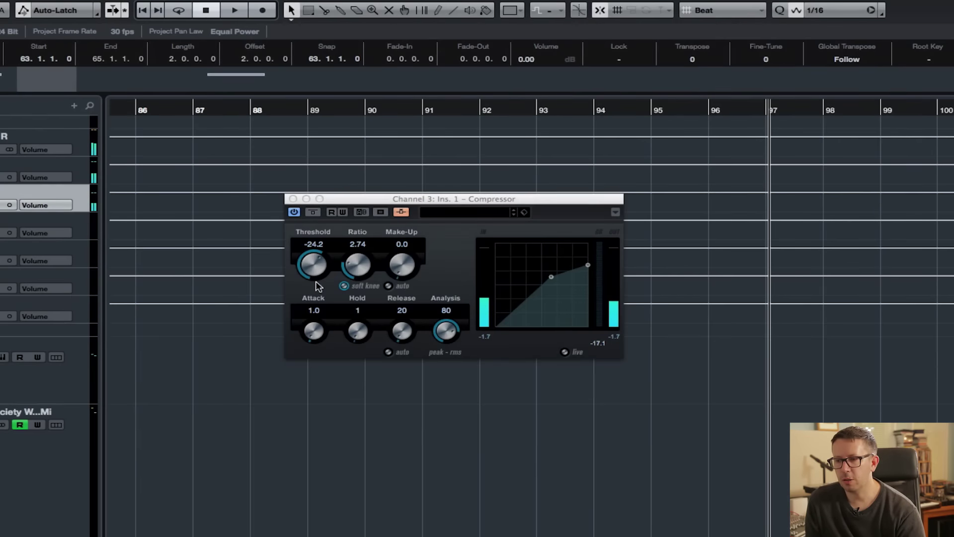
pyautogui.click(294, 199)
pyautogui.click(277, 416)
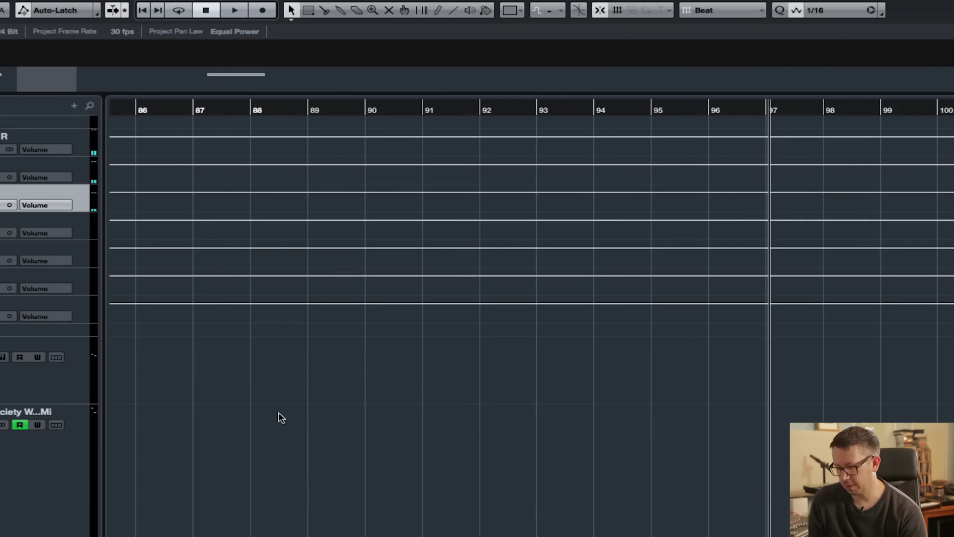
pyautogui.press('g')
pyautogui.press('g')
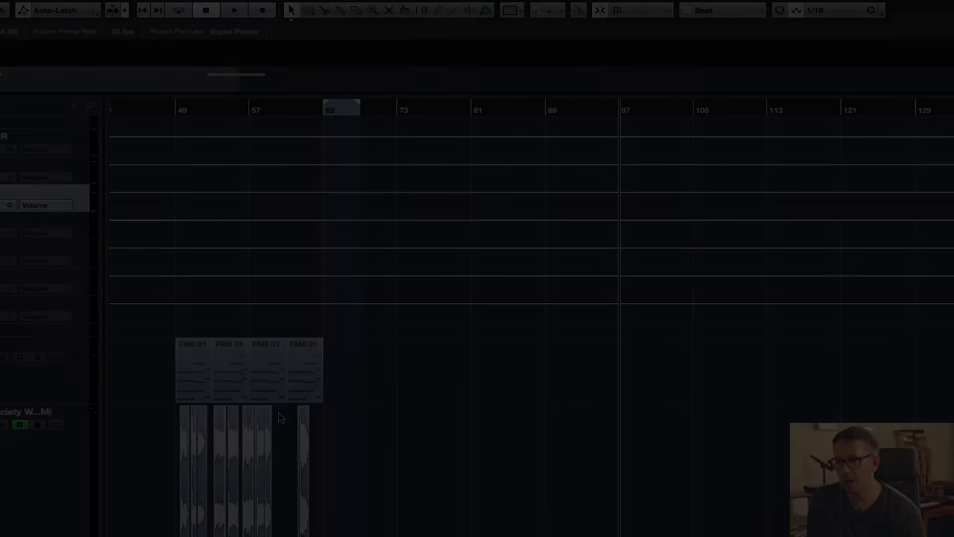